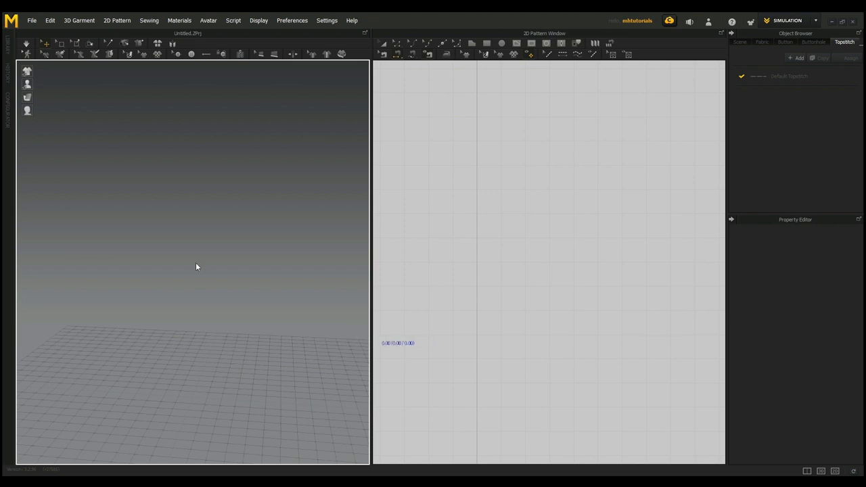
# - Add the Female_A_V3.avt avatar to the empty scene through File > Add > Avatar
pyautogui.moveTo(207, 269); pyautogui.dragTo(250, 293, button='right')
pyautogui.click(31, 20)
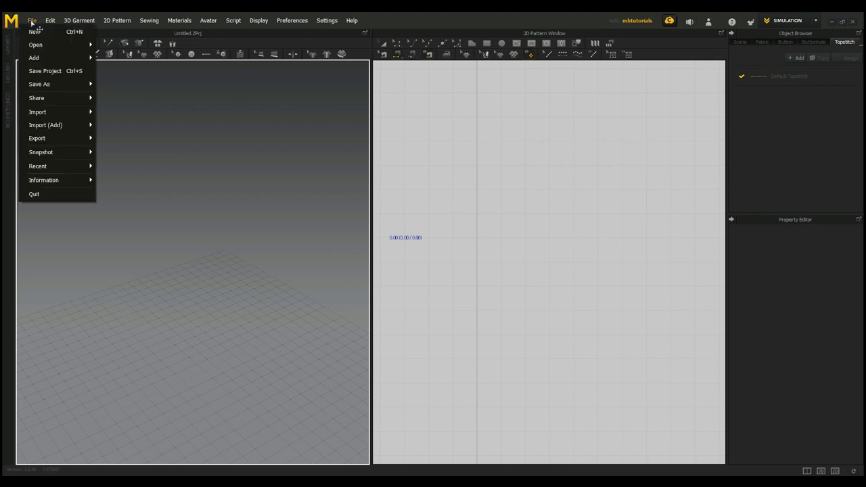
pyautogui.moveTo(43, 101)
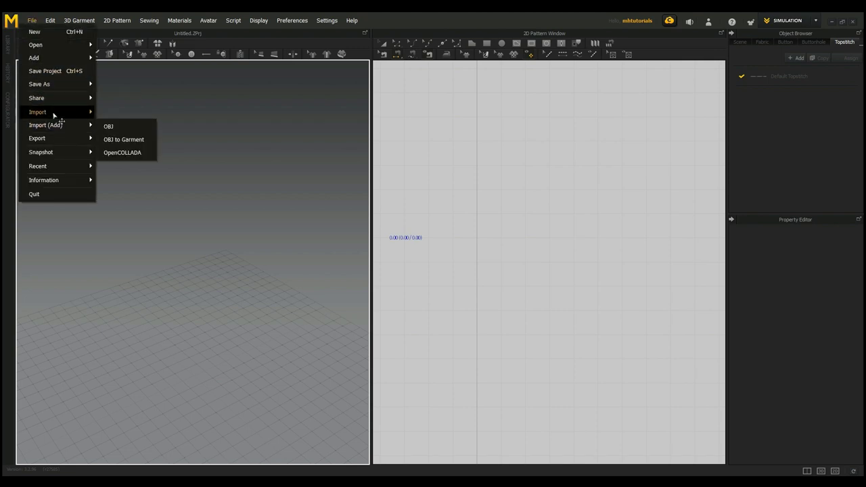
pyautogui.moveTo(55, 61)
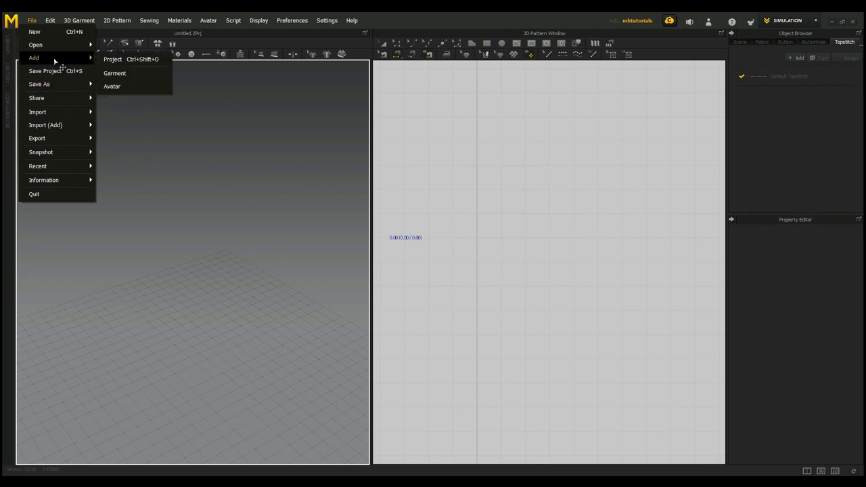
pyautogui.click(130, 87)
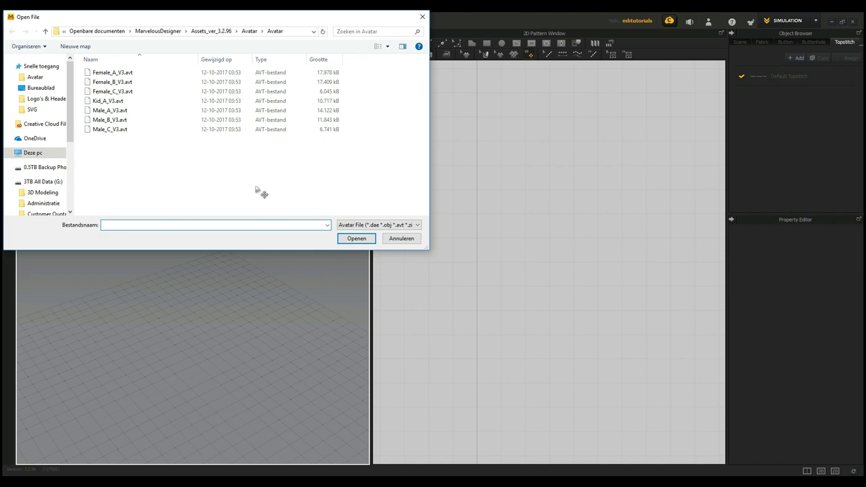
pyautogui.click(141, 74)
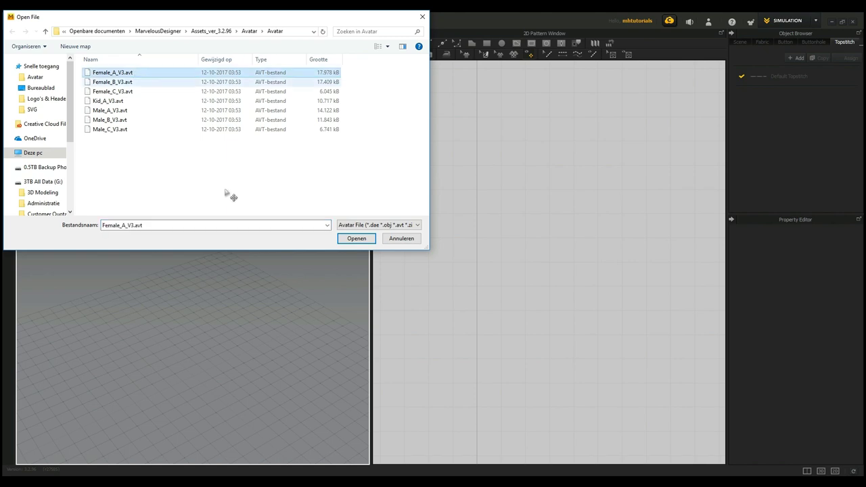
pyautogui.click(354, 240)
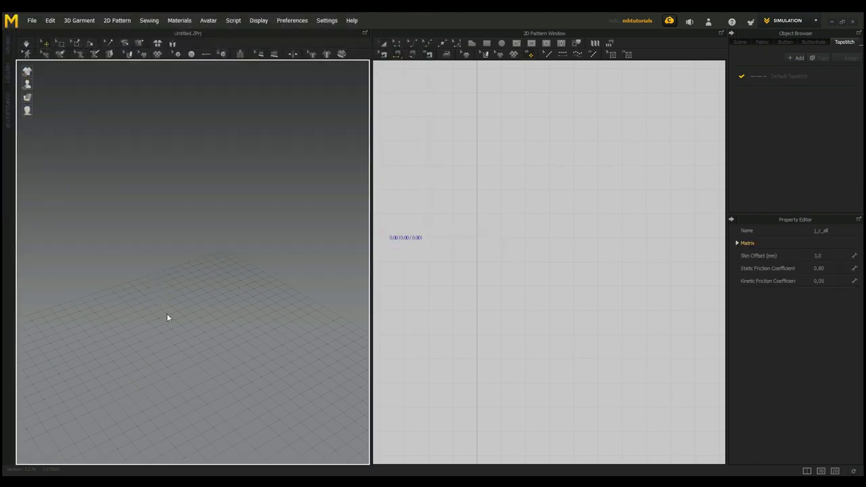
# - Preview the avatar in Textured Surface and mesh display, then return her to plain white Solid shading
pyautogui.moveTo(234, 343)
pyautogui.mouseDown(button='right')
pyautogui.moveTo(327, 313)
pyautogui.moveTo(281, 330)
pyautogui.moveTo(271, 346)
pyautogui.moveTo(309, 337)
pyautogui.moveTo(274, 326)
pyautogui.moveTo(288, 352)
pyautogui.moveTo(233, 345)
pyautogui.mouseUp(button='right')
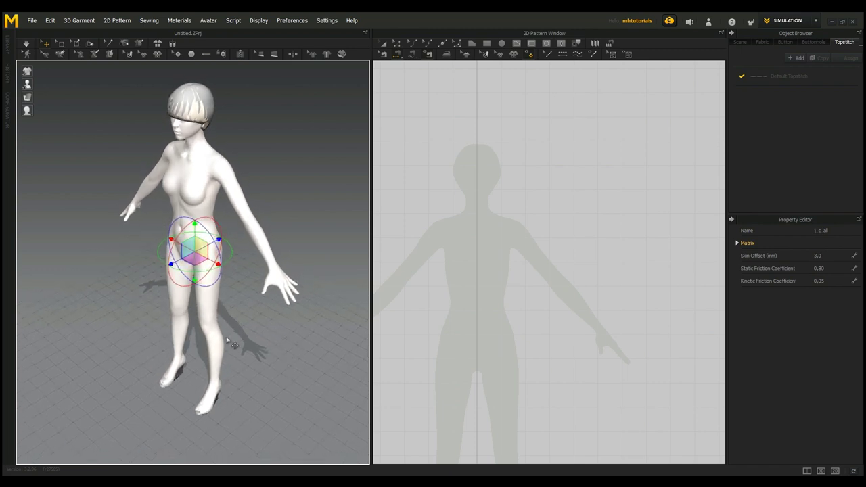
pyautogui.moveTo(30, 112)
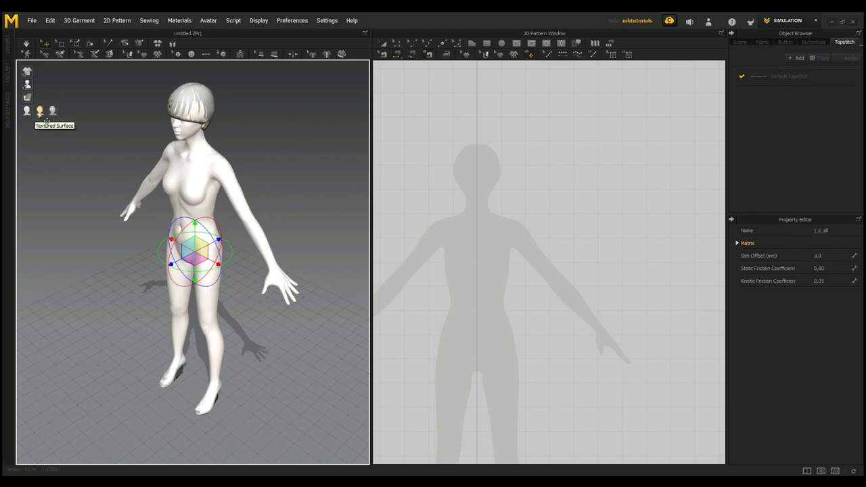
pyautogui.click(40, 111)
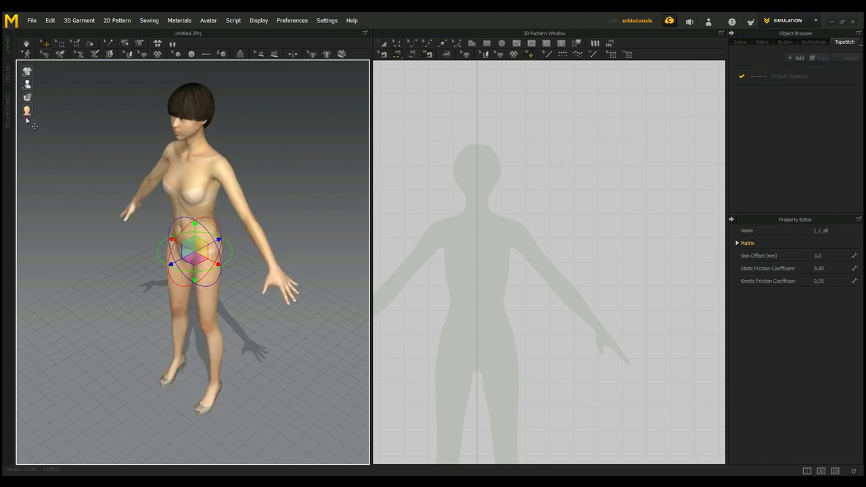
pyautogui.moveTo(29, 112)
pyautogui.click(53, 111)
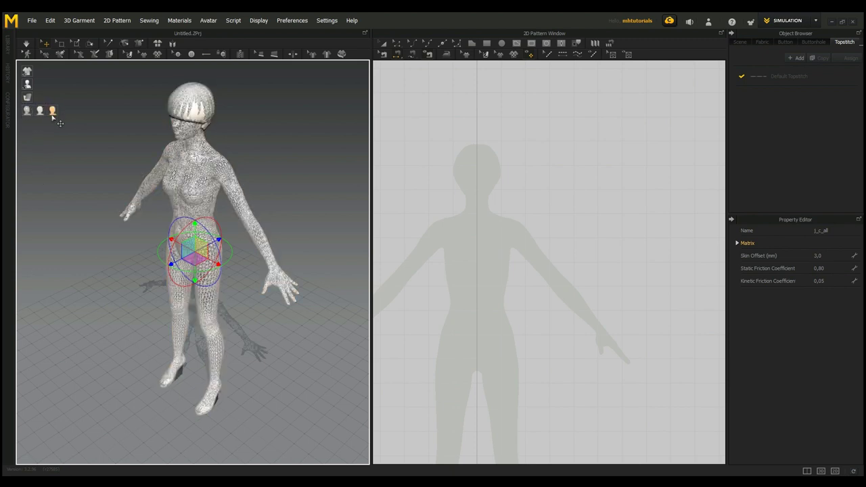
pyautogui.click(27, 111)
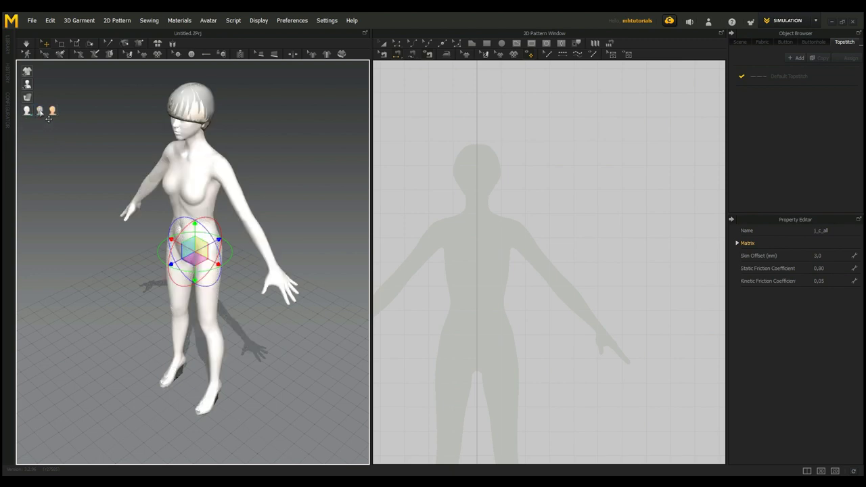
pyautogui.moveTo(284, 359); pyautogui.dragTo(190, 303, button='right')
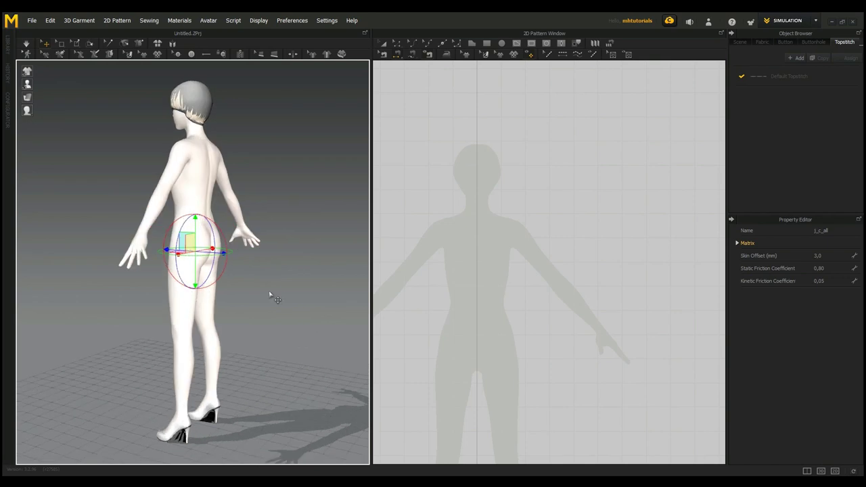
pyautogui.scroll(3, 271, 301)
pyautogui.scroll(-5, 272, 303)
pyautogui.scroll(6, 270, 301)
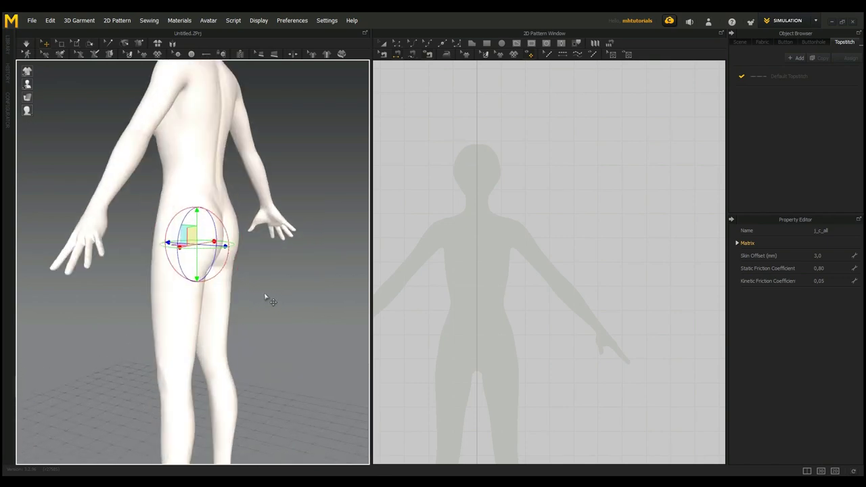
pyautogui.scroll(-6, 270, 300)
pyautogui.scroll(3, 267, 296)
pyautogui.moveTo(262, 295); pyautogui.dragTo(336, 323, button='right')
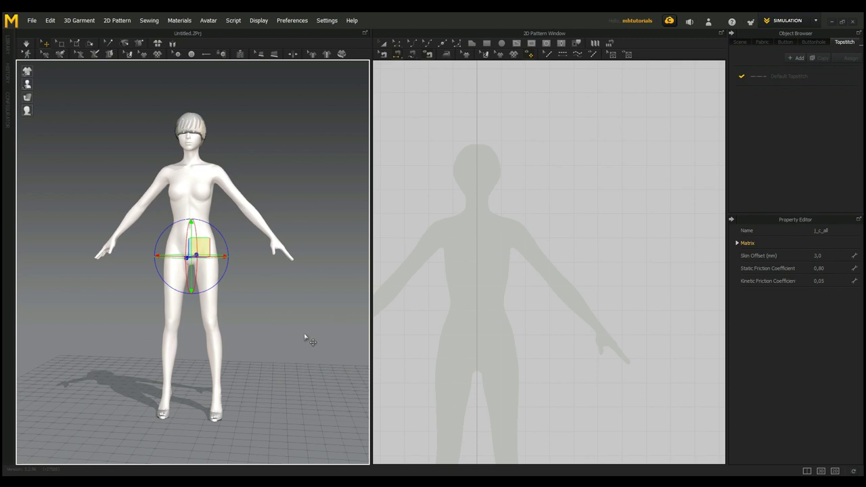
pyautogui.moveTo(305, 338); pyautogui.dragTo(286, 344, button='middle')
pyautogui.moveTo(282, 340); pyautogui.dragTo(293, 344, button='right')
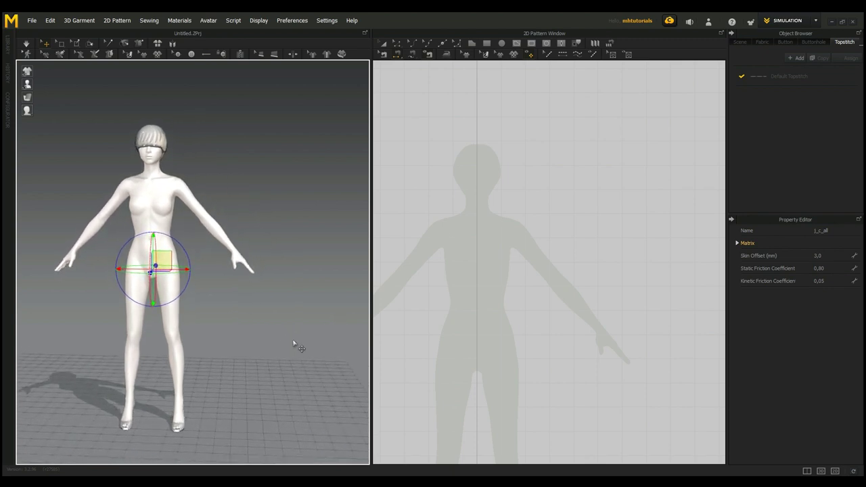
pyautogui.moveTo(541, 334); pyautogui.dragTo(601, 300, button='right')
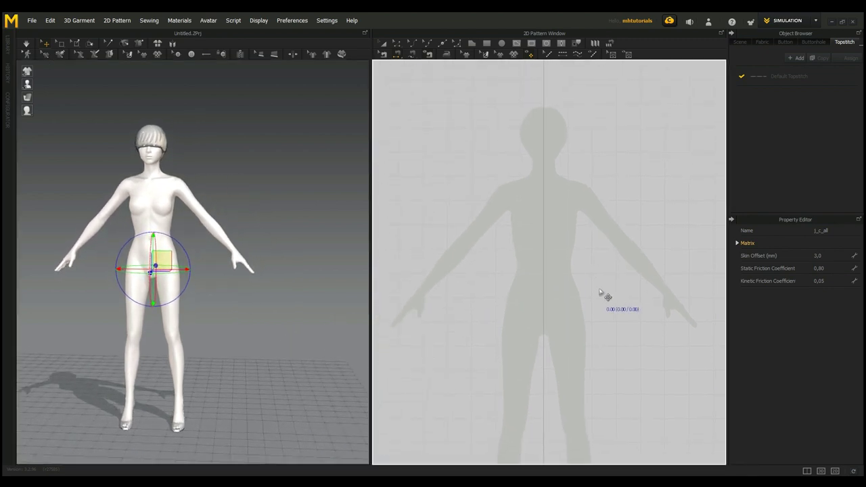
# - With the Polygon tool, trace shoulder, neckline, centre front to the knee, hem, and hip and waist side-seam points
pyautogui.click(486, 44)
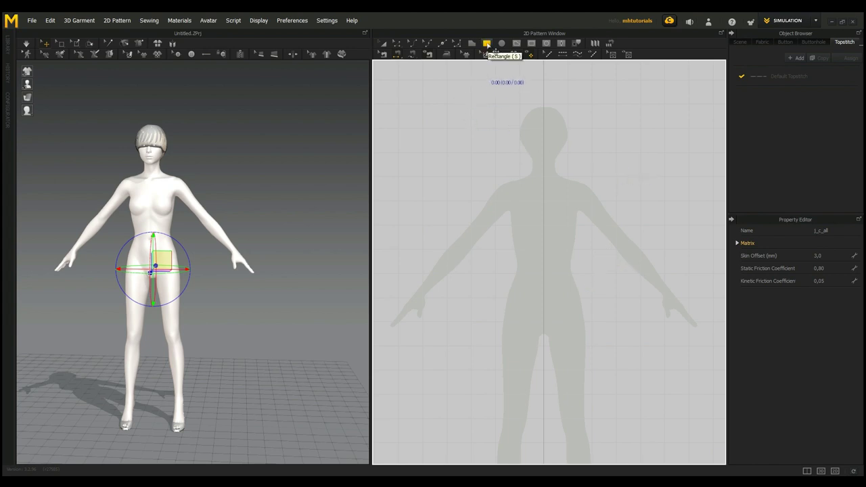
pyautogui.click(471, 43)
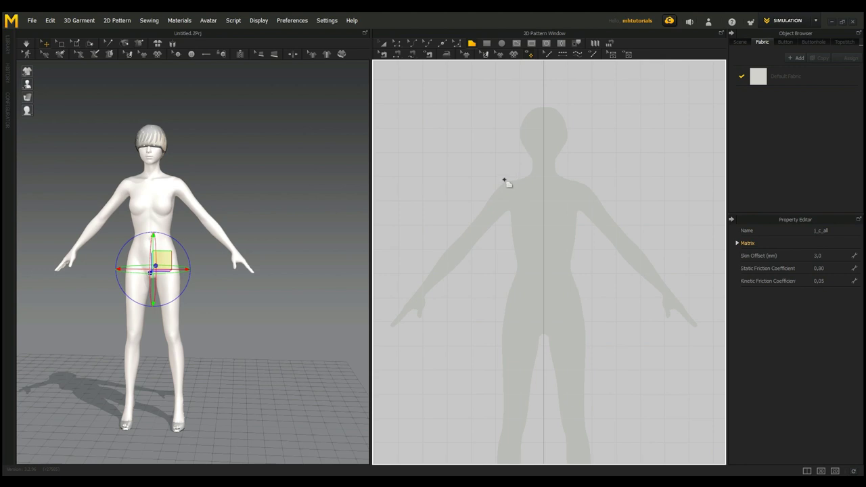
pyautogui.click(503, 180)
pyautogui.click(525, 174)
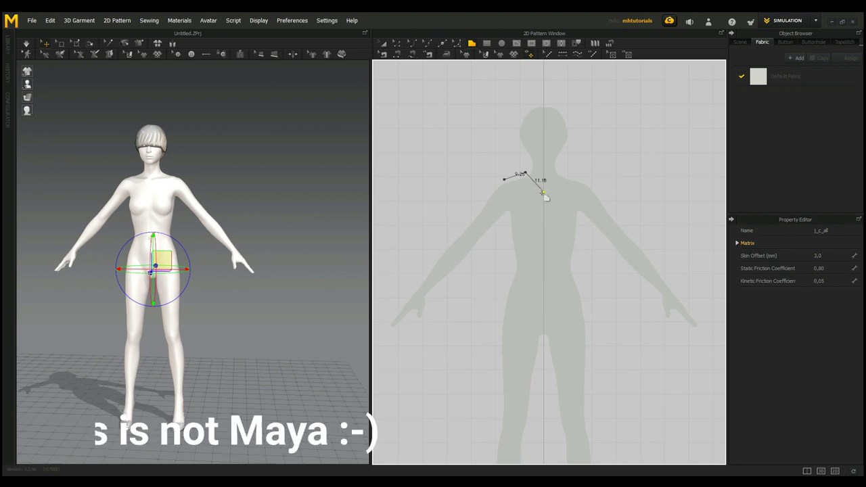
pyautogui.click(543, 193)
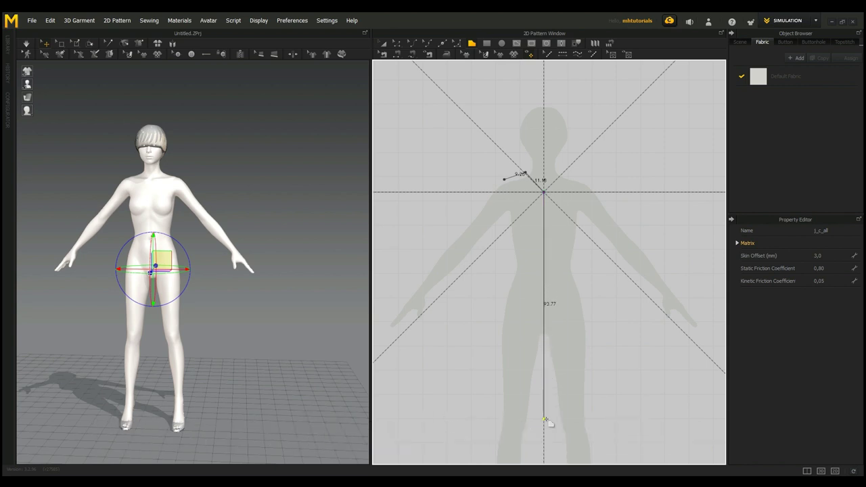
pyautogui.click(543, 420)
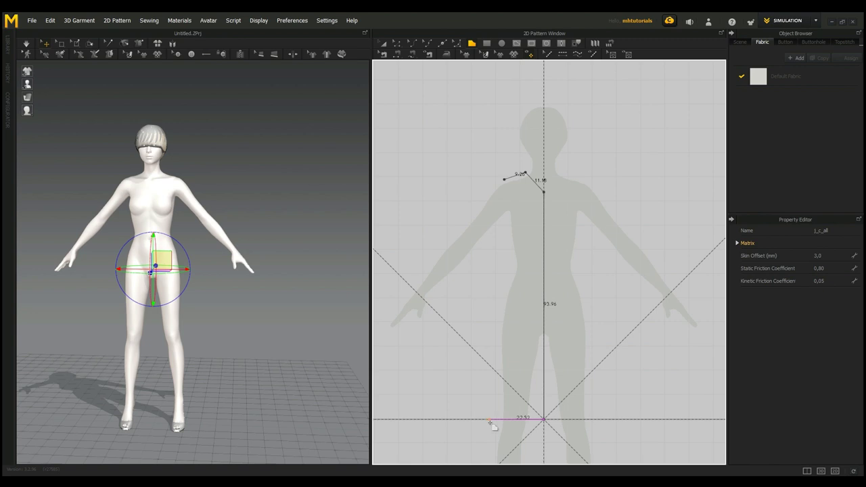
pyautogui.click(489, 420)
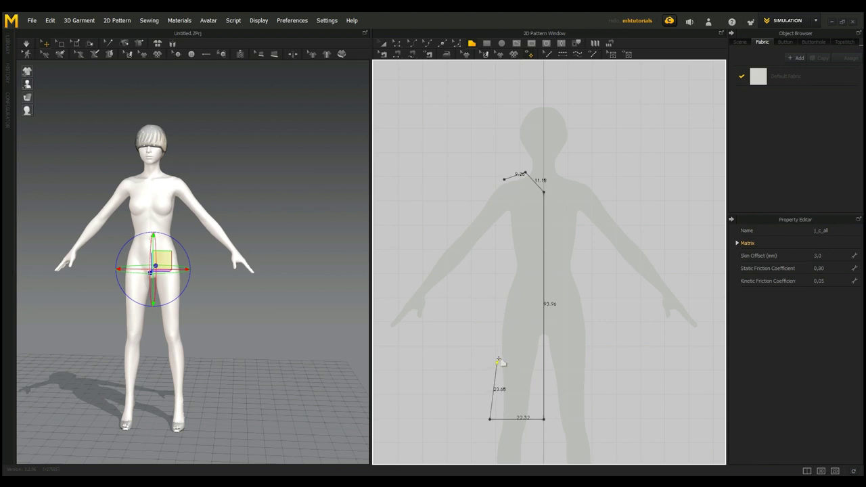
pyautogui.click(497, 362)
pyautogui.click(497, 323)
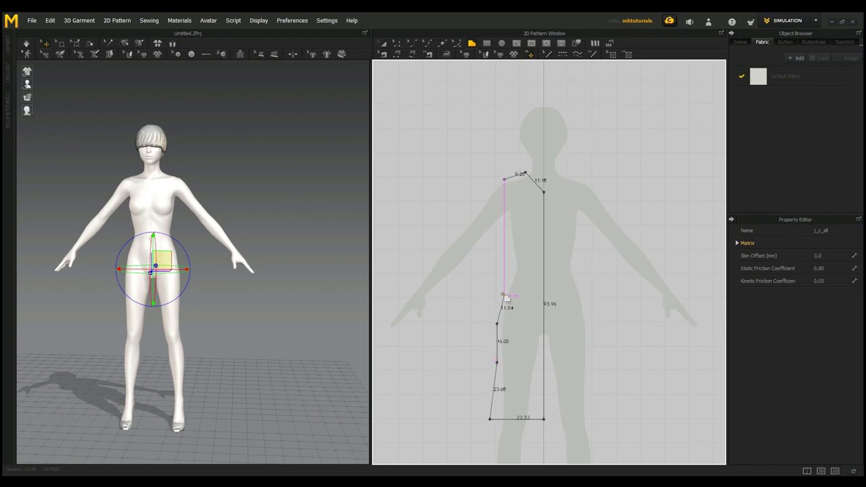
pyautogui.click(503, 295)
# - Discard the first outline and redraw shoulder, neckline, knee-level centre front and hem width
pyautogui.press('Escape')
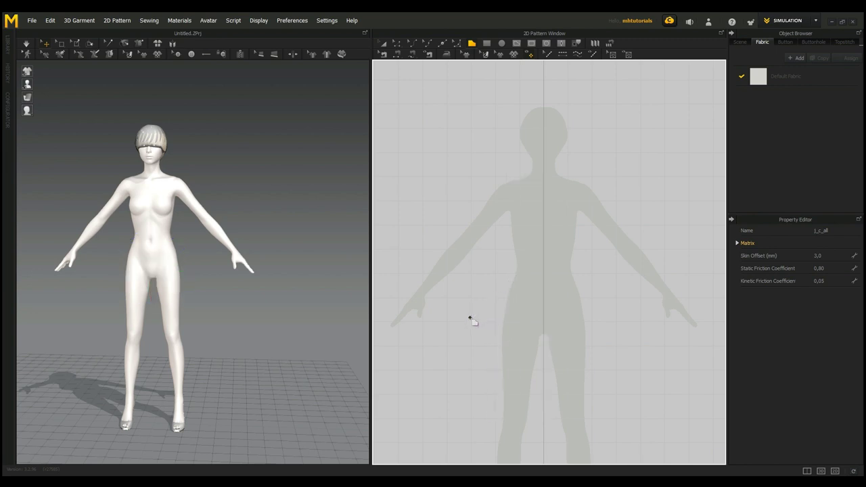
pyautogui.click(503, 180)
pyautogui.click(533, 180)
pyautogui.click(545, 195)
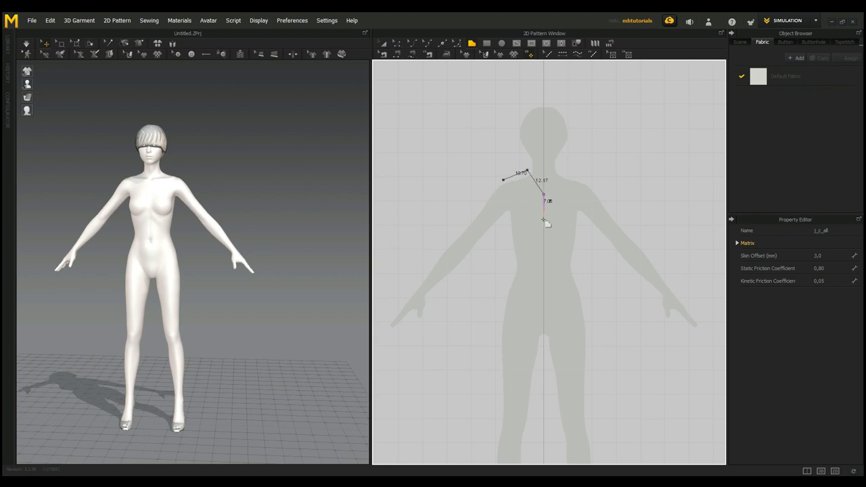
pyautogui.click(543, 419)
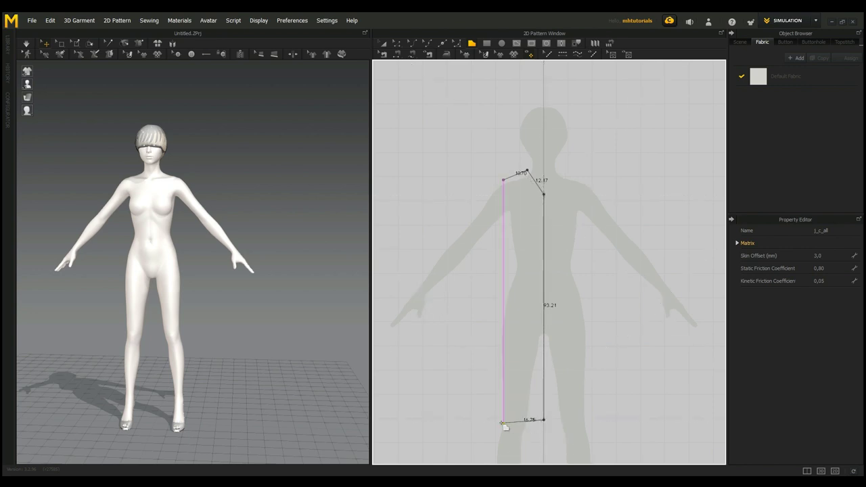
pyautogui.click(488, 419)
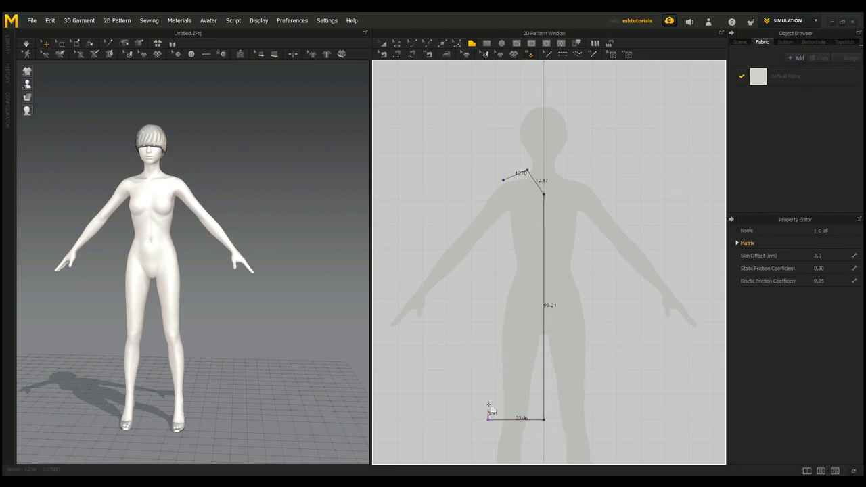
# - Shape the side seam up past the waist to the armhole and close the panel outline
pyautogui.click(487, 310)
pyautogui.click(512, 262)
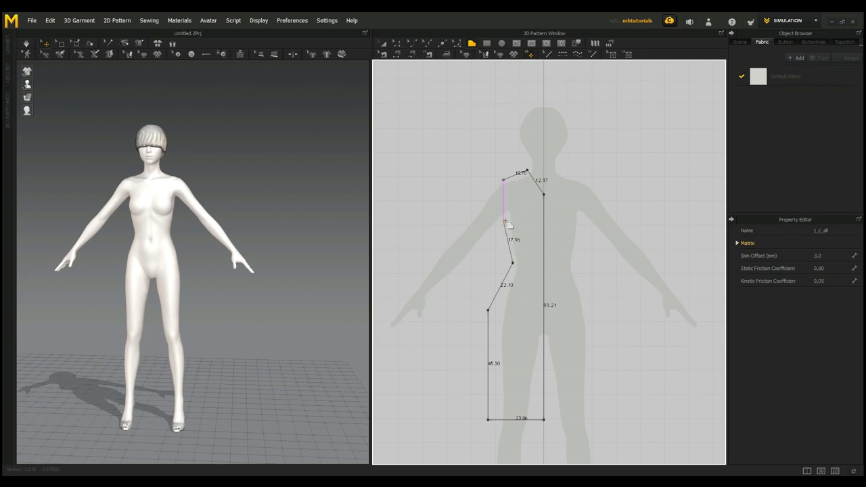
pyautogui.click(503, 220)
pyautogui.click(491, 178)
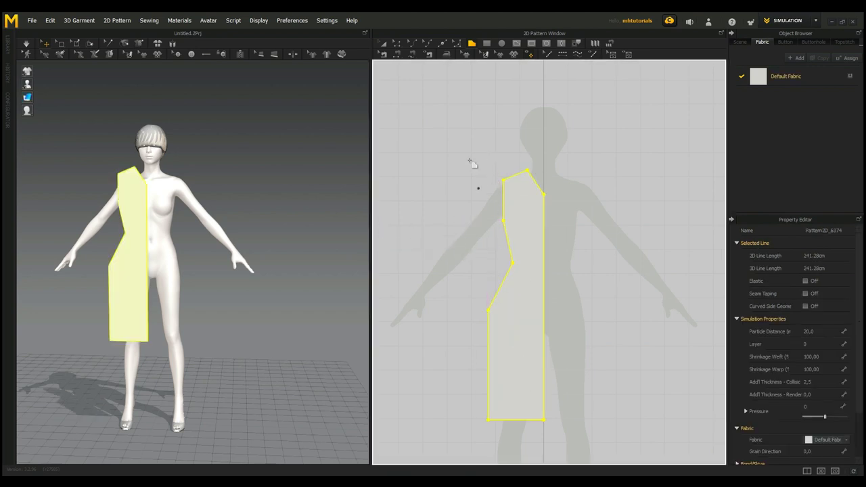
pyautogui.click(383, 45)
# - Create a symmetric mirrored copy of the front panel and place it beside the original
pyautogui.rightClick(526, 219)
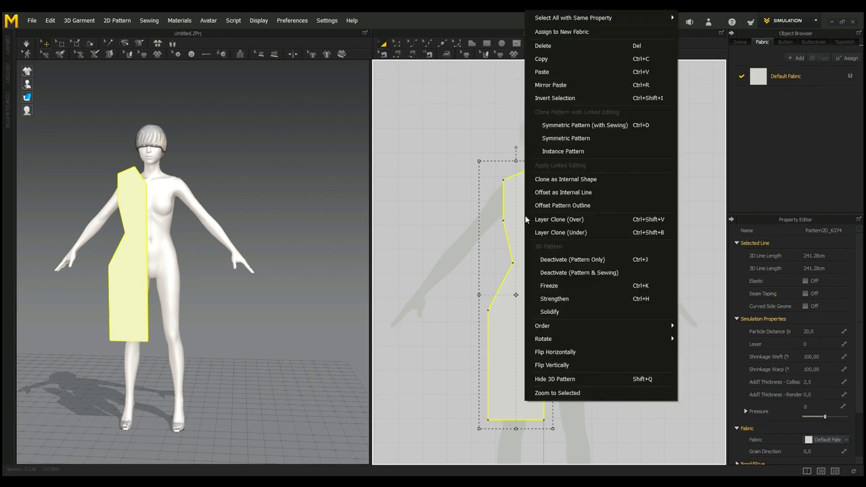
pyautogui.click(605, 125)
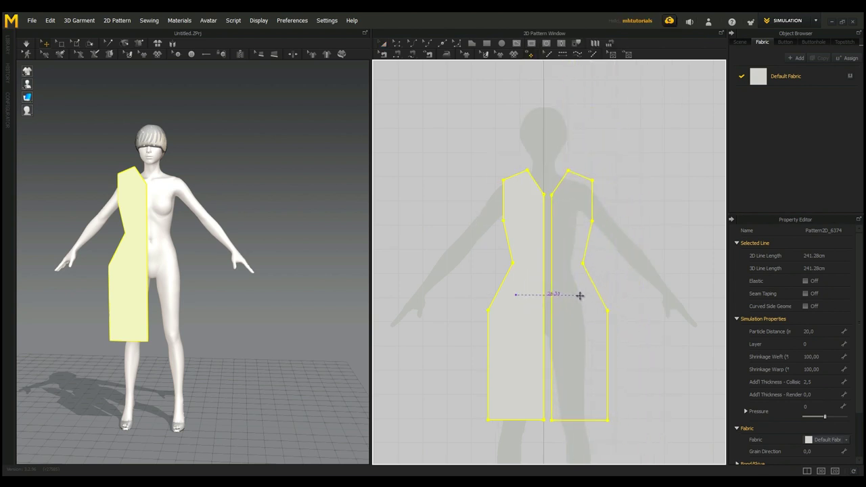
pyautogui.click(580, 295)
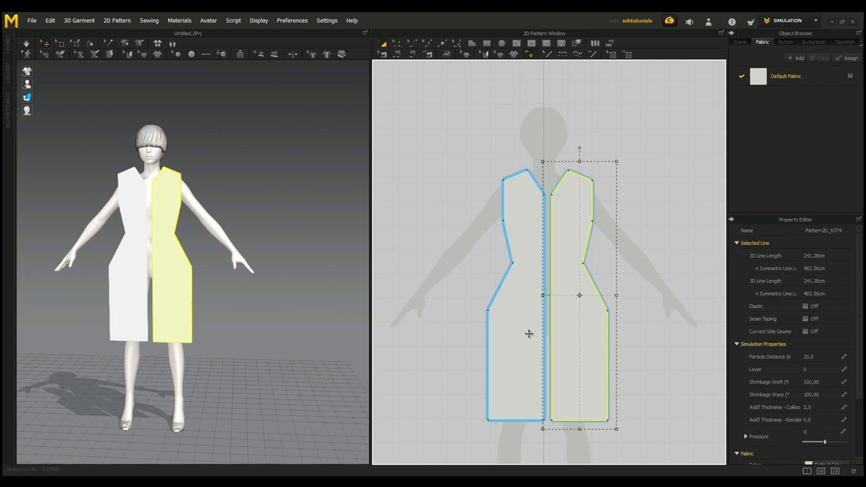
pyautogui.scroll(3, 236, 267)
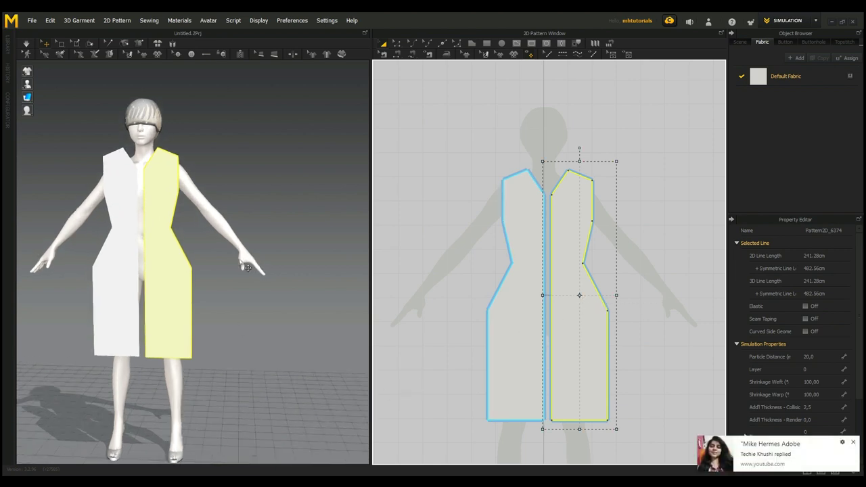
pyautogui.moveTo(230, 333); pyautogui.dragTo(302, 331, button='middle')
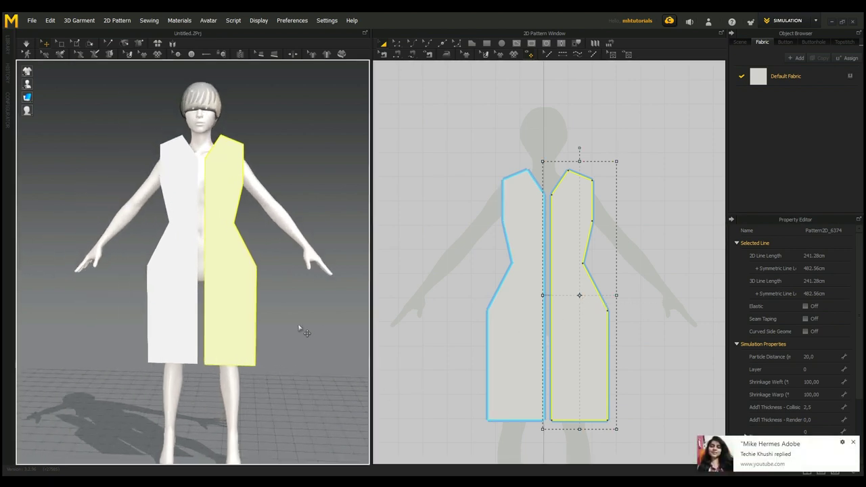
pyautogui.scroll(4, 306, 315)
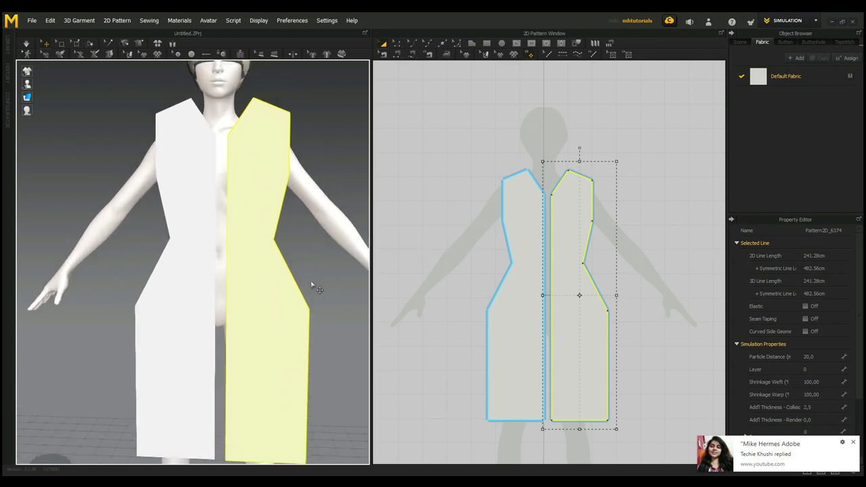
# - Sew the left and right front panels together along their 93.21 centre front edges
pyautogui.click(296, 318)
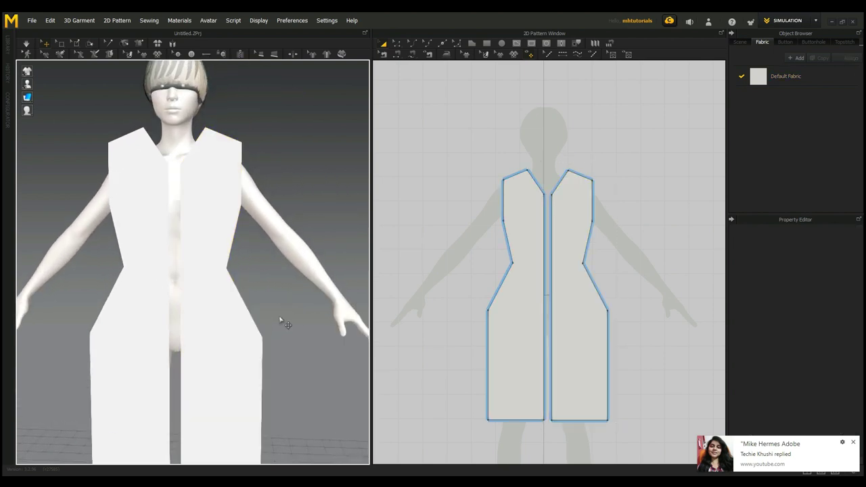
pyautogui.click(398, 55)
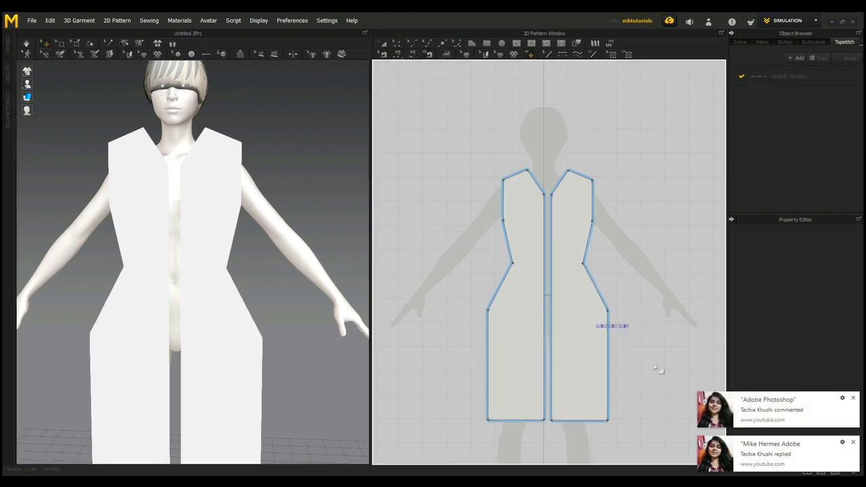
pyautogui.click(852, 398)
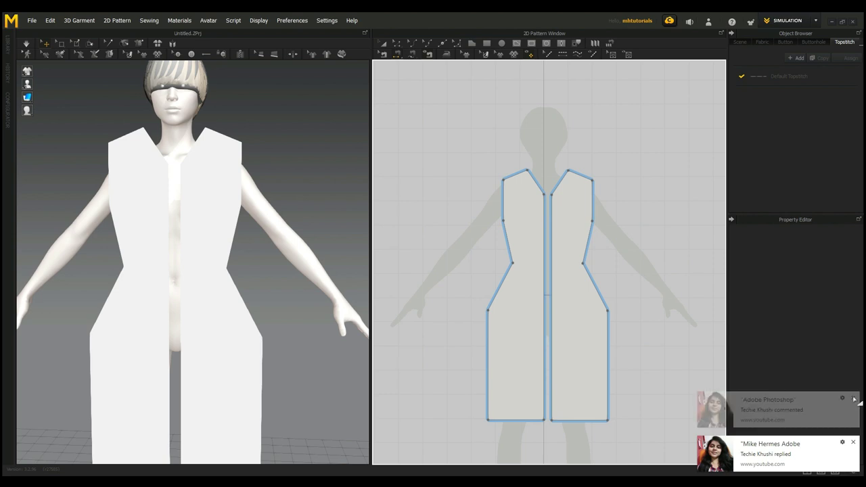
pyautogui.click(854, 443)
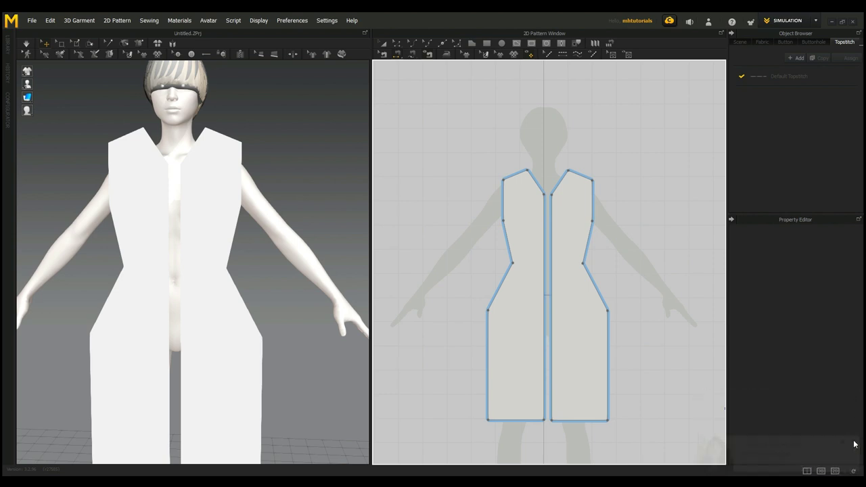
pyautogui.click(540, 237)
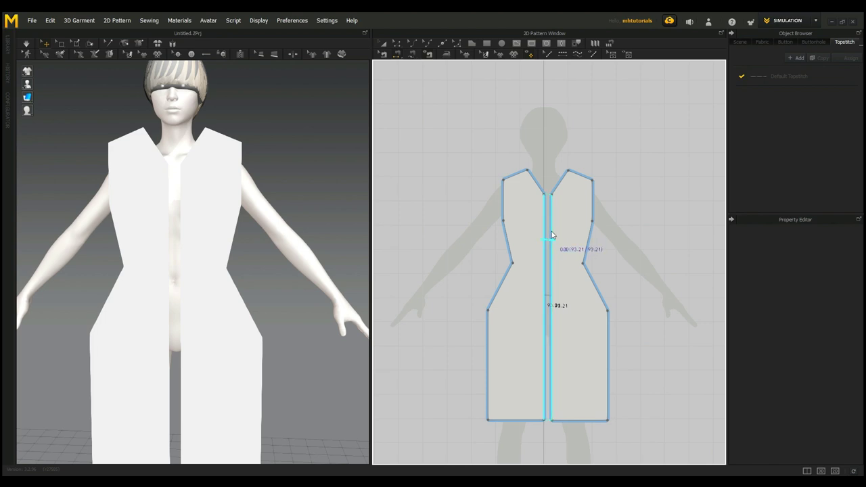
pyautogui.click(551, 235)
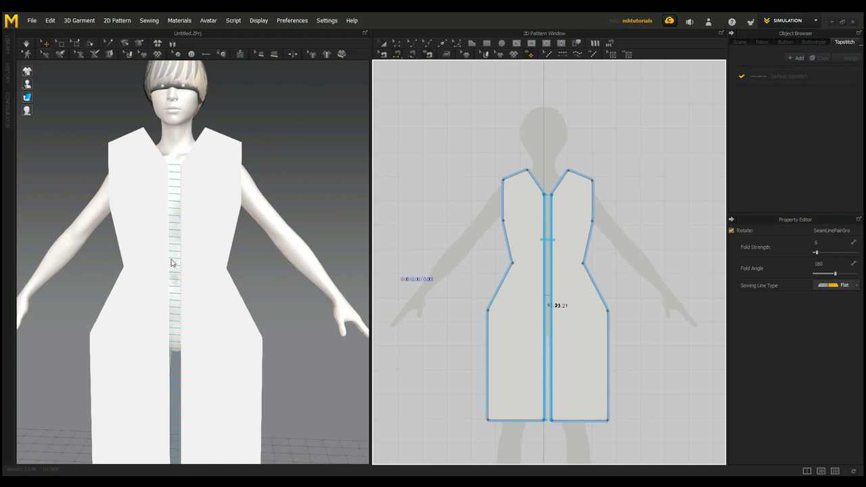
pyautogui.moveTo(293, 353); pyautogui.dragTo(233, 350, button='right')
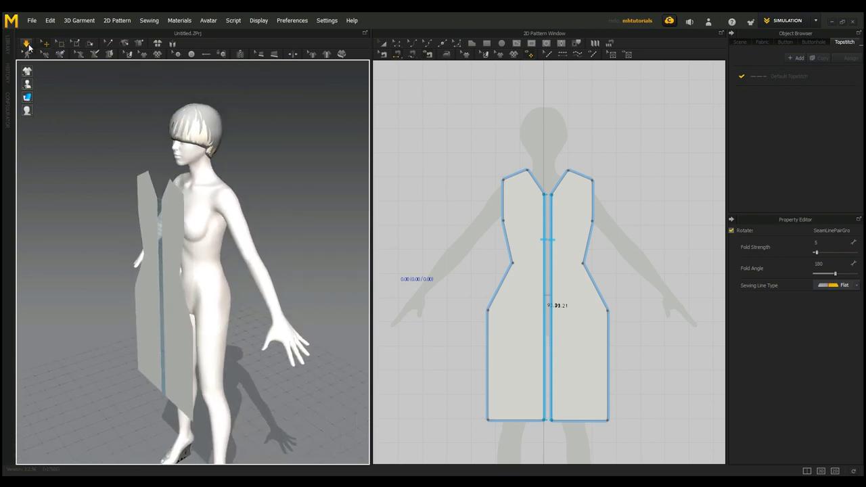
pyautogui.moveTo(243, 279); pyautogui.dragTo(261, 281, button='right')
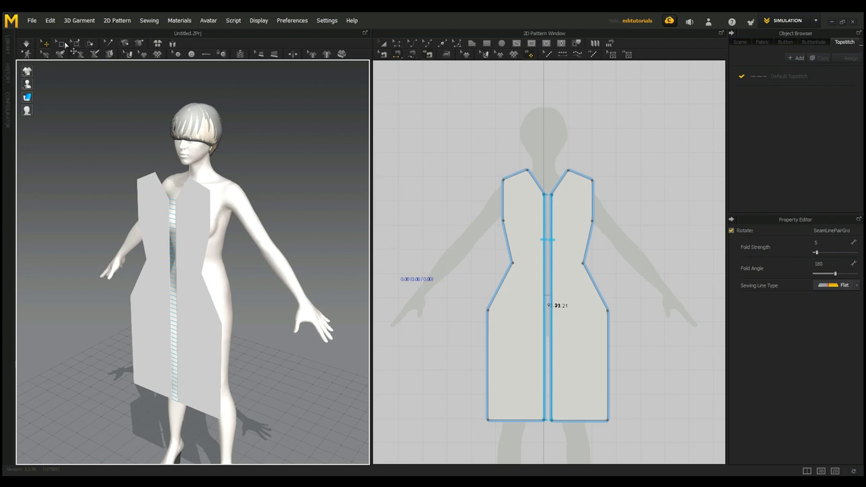
pyautogui.click(26, 44)
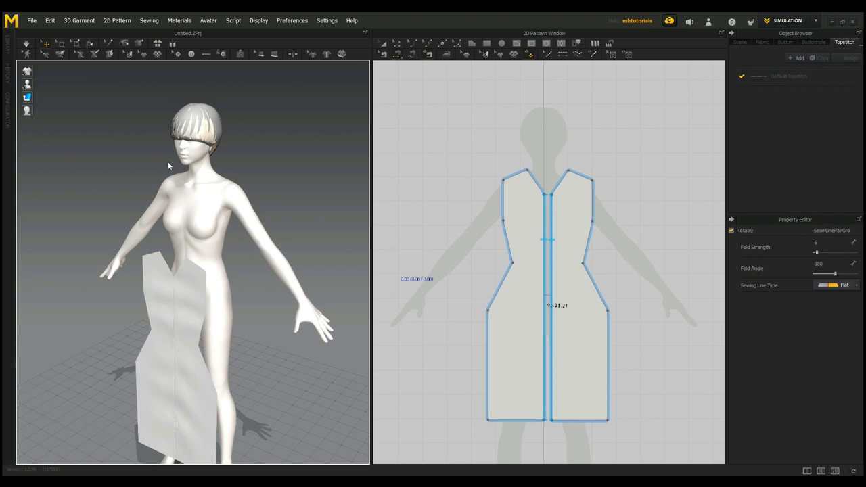
pyautogui.click(172, 44)
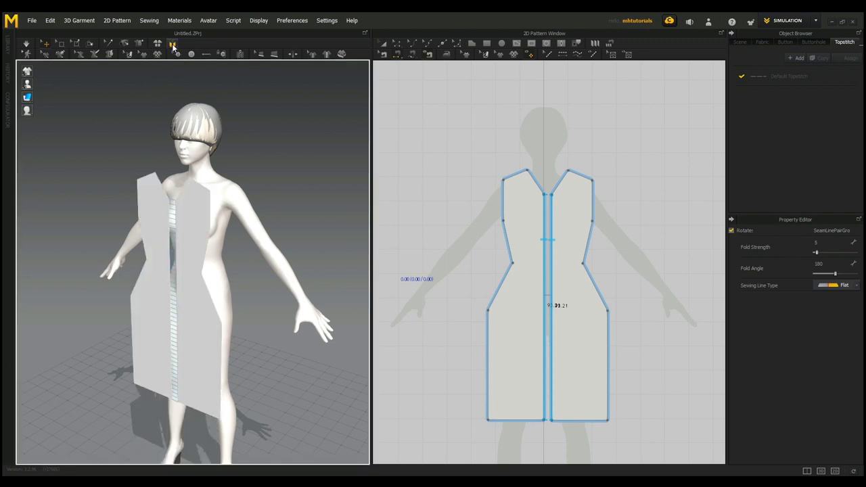
# - Slide the right front panel flush against the left one, then select both panels
pyautogui.click(381, 48)
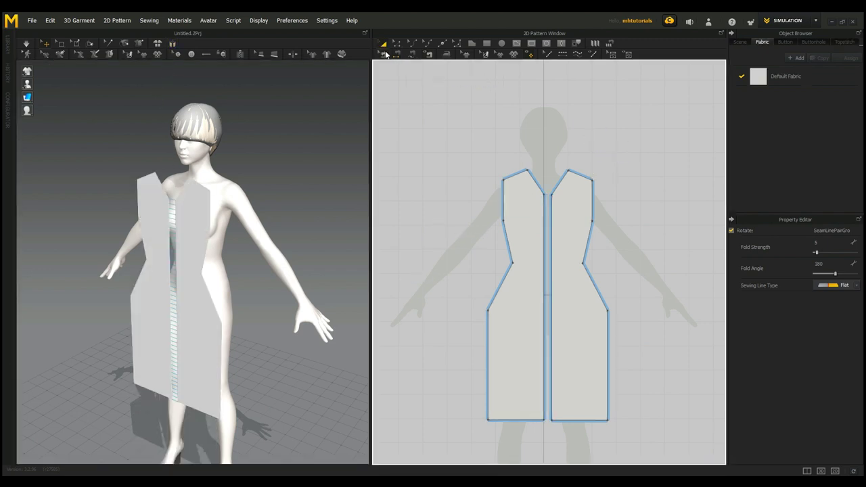
pyautogui.moveTo(575, 219); pyautogui.dragTo(570, 217)
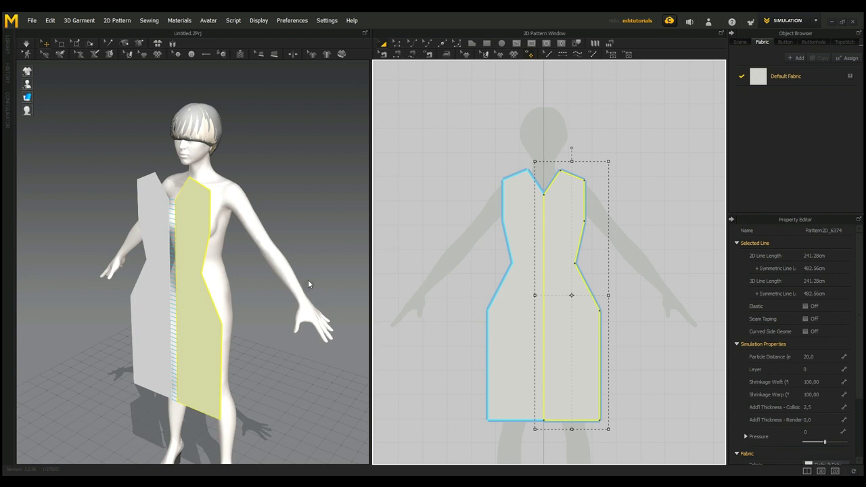
pyautogui.click(278, 368)
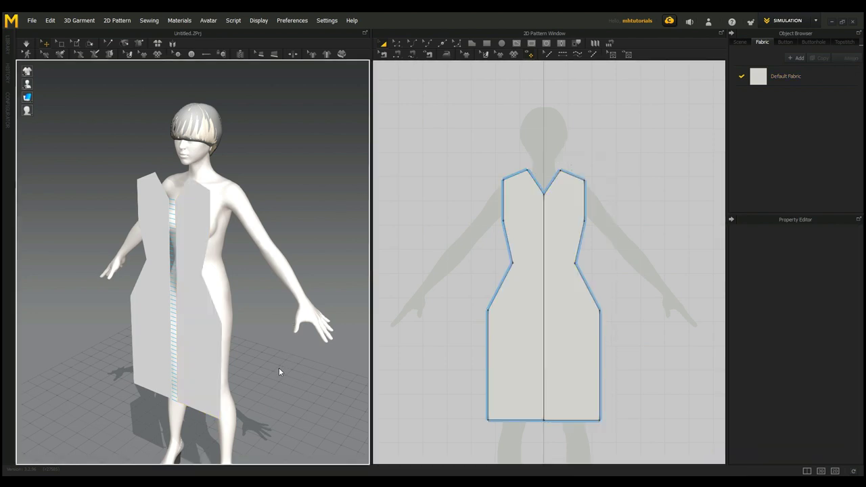
pyautogui.click(155, 346)
pyautogui.keyDown('shift'); pyautogui.click(200, 362); pyautogui.keyUp('shift')
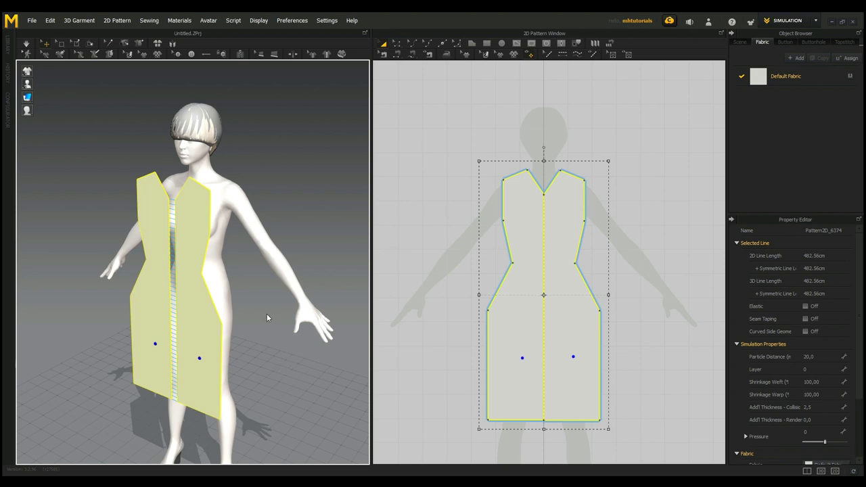
# - Copy and paste both front panels, placing the duplicate to the right of the originals
pyautogui.hotkey('ctrl', 'c')
pyautogui.hotkey('ctrl', 'v')
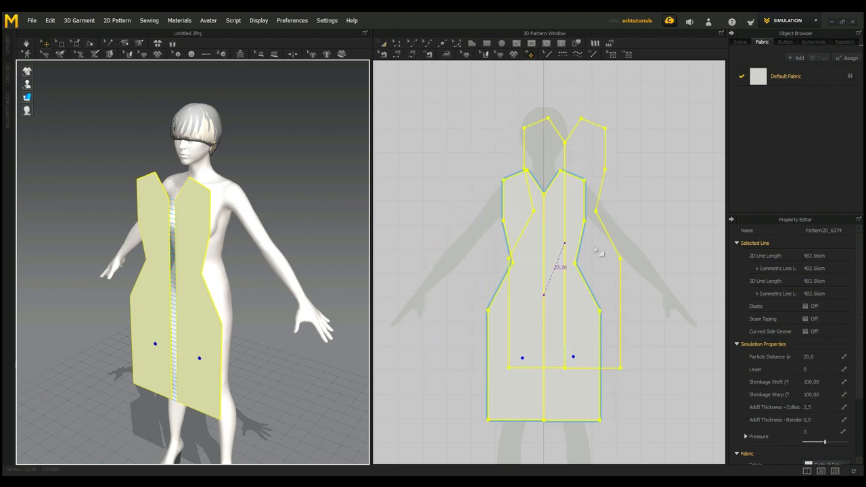
pyautogui.scroll(3, 666, 274)
pyautogui.scroll(-3, 666, 281)
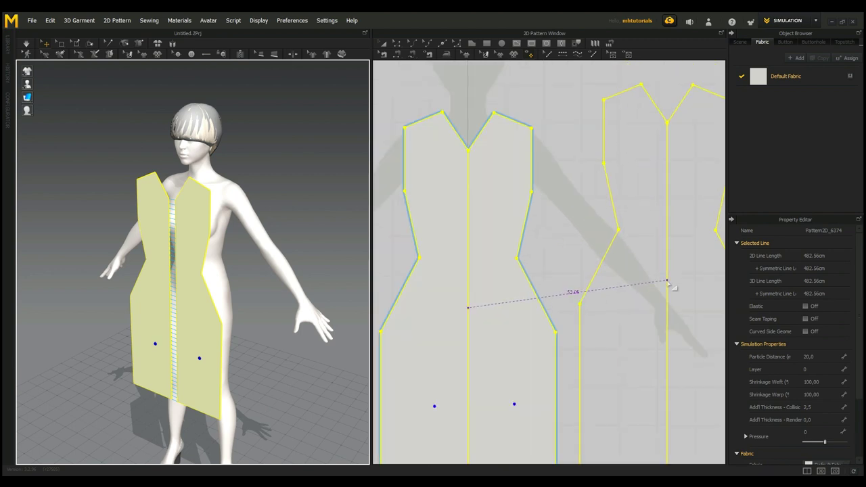
pyautogui.scroll(2, 664, 282)
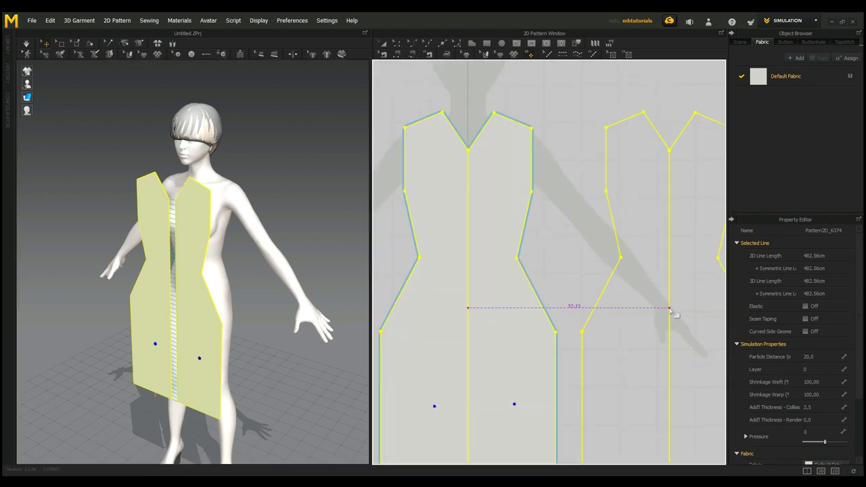
pyautogui.click(668, 308)
pyautogui.scroll(2, 535, 245)
pyautogui.scroll(-6, 541, 247)
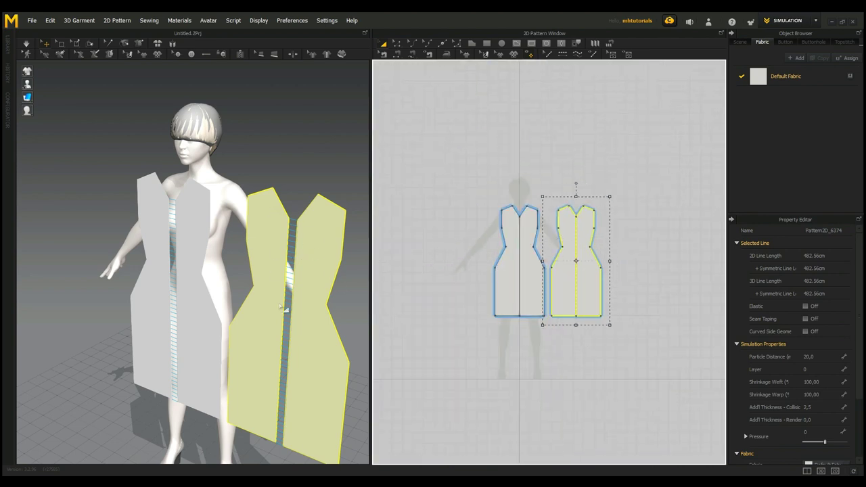
pyautogui.moveTo(313, 150); pyautogui.dragTo(232, 161, button='right')
pyautogui.click(187, 313)
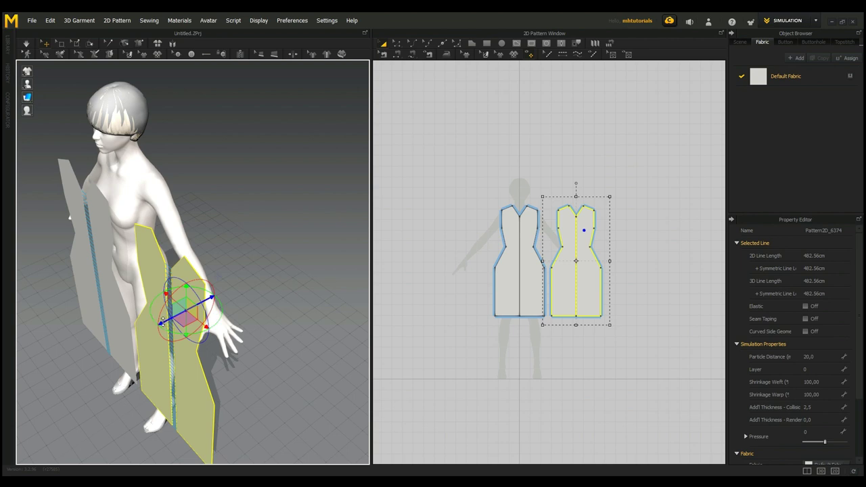
# - Move the copied panels along the gizmo's X arrow to sit behind the avatar
pyautogui.moveTo(162, 324); pyautogui.dragTo(214, 188)
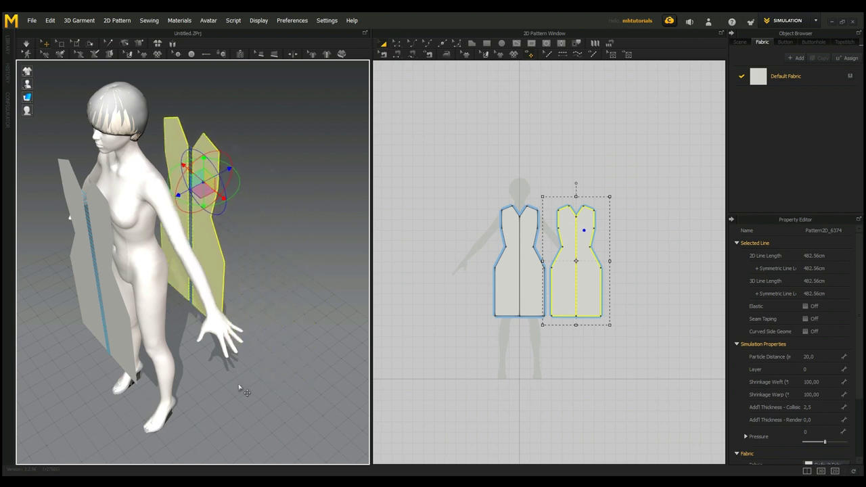
pyautogui.moveTo(241, 386); pyautogui.dragTo(226, 350, button='right')
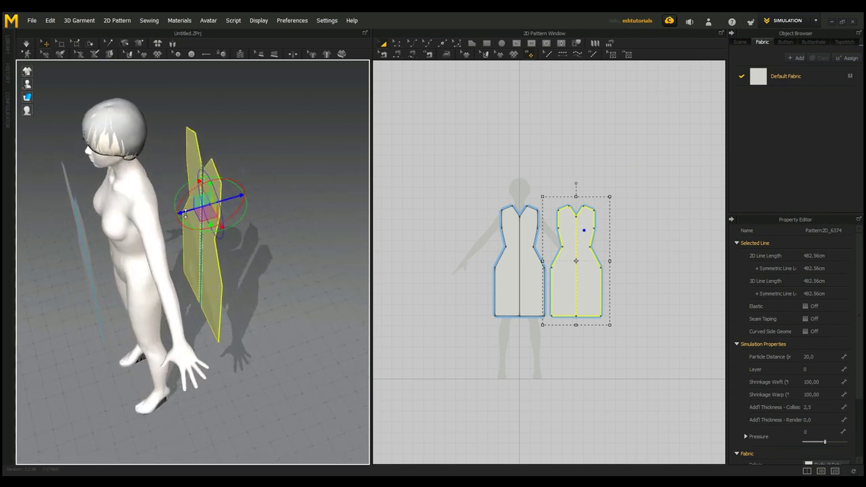
pyautogui.moveTo(186, 212); pyautogui.dragTo(170, 216)
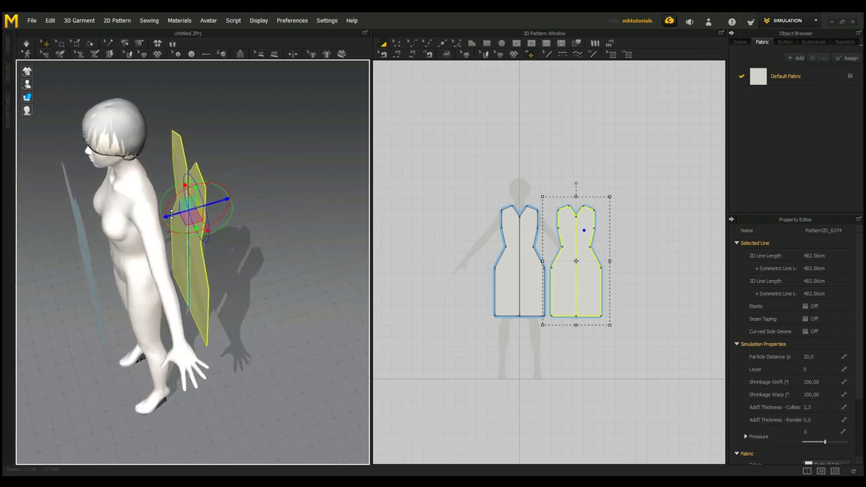
# - Flip the back piece horizontally so it faces the correct way
pyautogui.moveTo(218, 349); pyautogui.dragTo(255, 343, button='right')
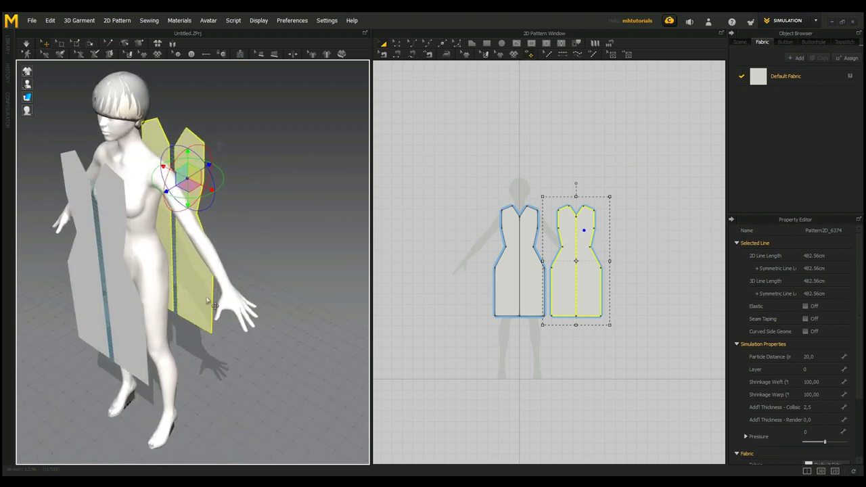
pyautogui.rightClick(190, 139)
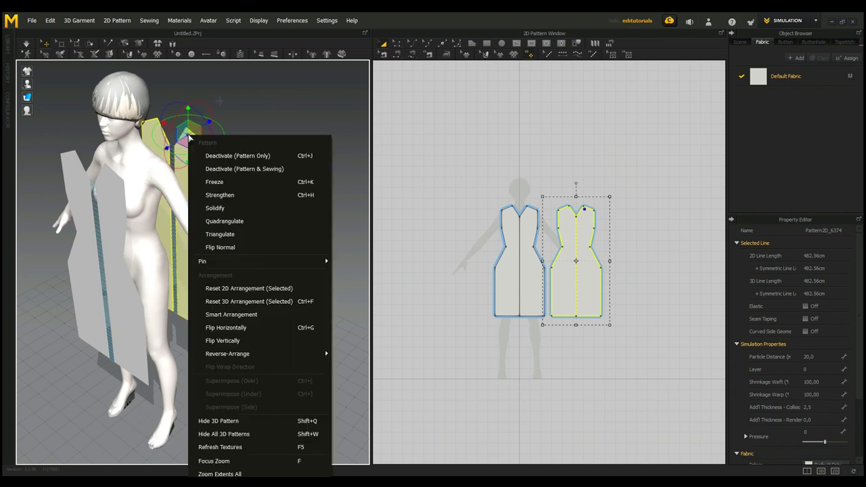
pyautogui.click(251, 328)
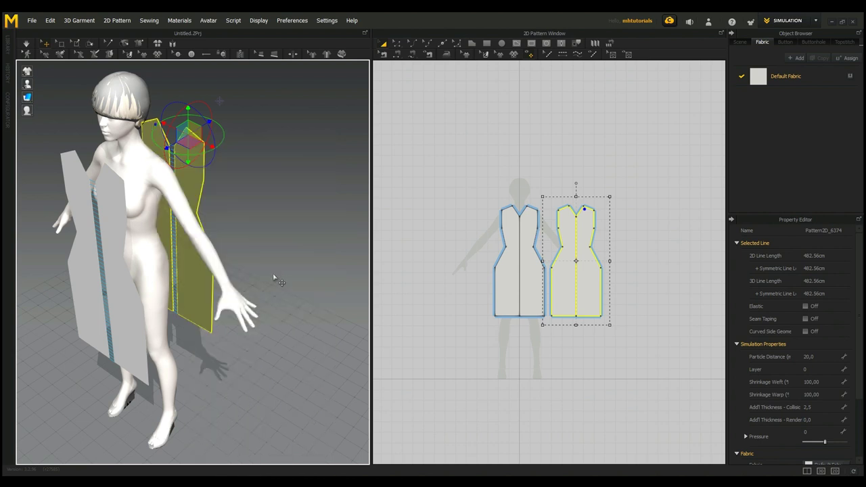
# - Slide the back piece further behind the avatar along the gizmo X arrow
pyautogui.moveTo(274, 273); pyautogui.dragTo(232, 294, button='right')
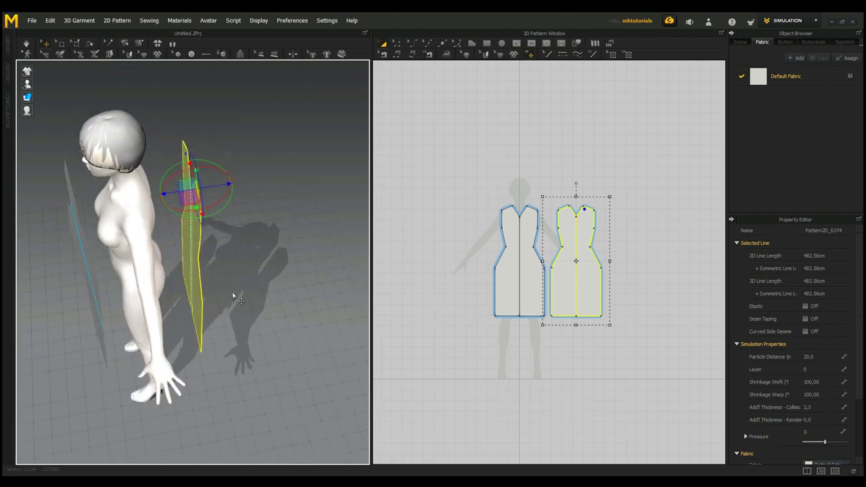
pyautogui.moveTo(166, 194); pyautogui.dragTo(145, 195)
pyautogui.moveTo(83, 340); pyautogui.dragTo(127, 296, button='right')
# - Select both front panels and rotate them slightly so they sit against the avatar's body
pyautogui.click(110, 245)
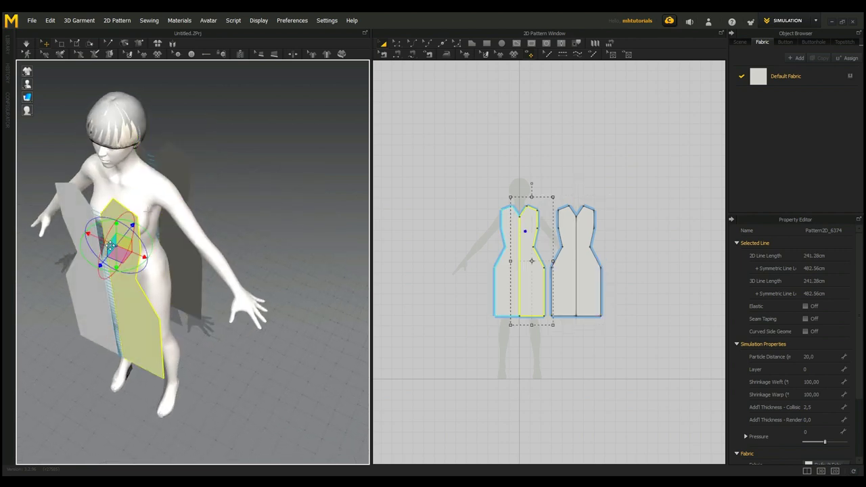
pyautogui.keyDown('shift'); pyautogui.click(79, 205); pyautogui.keyUp('shift')
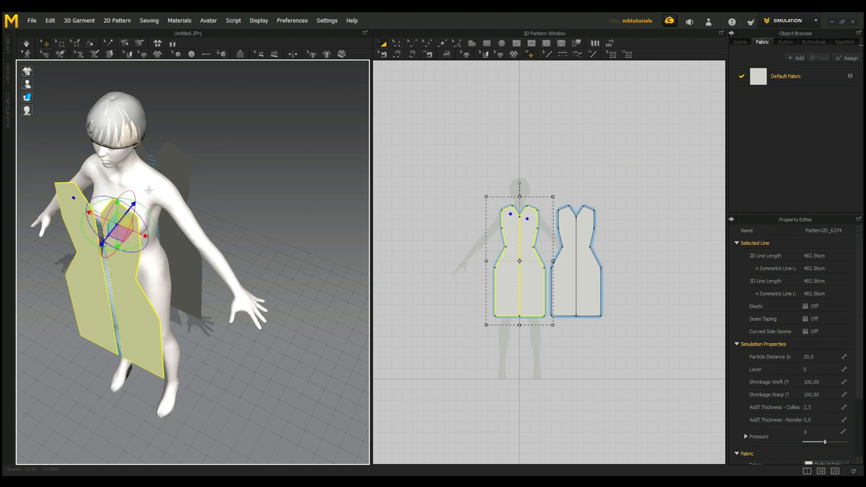
pyautogui.moveTo(102, 242); pyautogui.dragTo(114, 226)
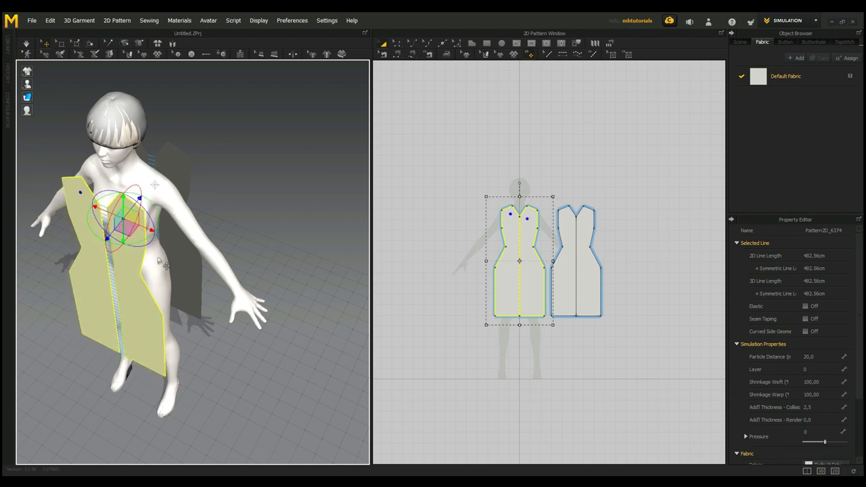
pyautogui.scroll(5, 517, 328)
pyautogui.scroll(-4, 547, 329)
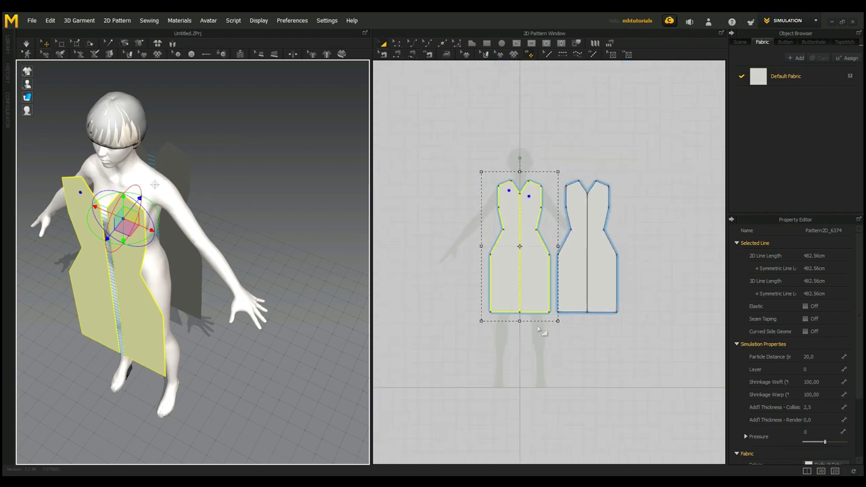
pyautogui.scroll(3, 549, 371)
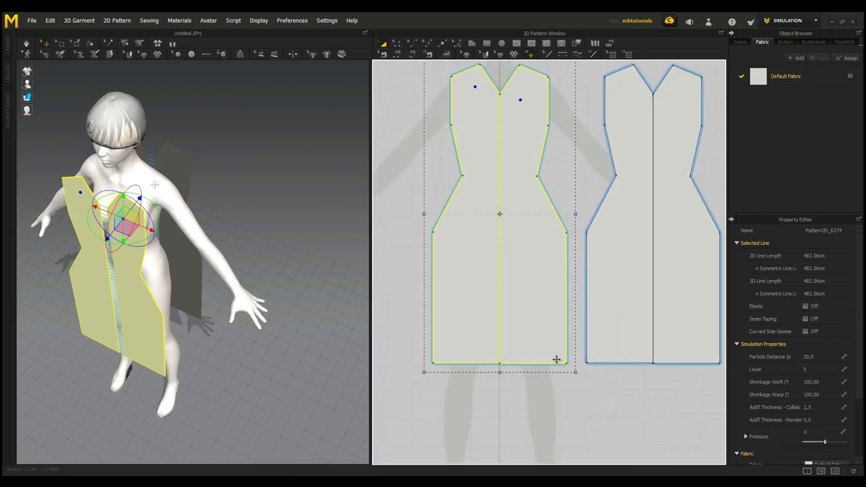
pyautogui.moveTo(556, 360); pyautogui.dragTo(556, 392, button='middle')
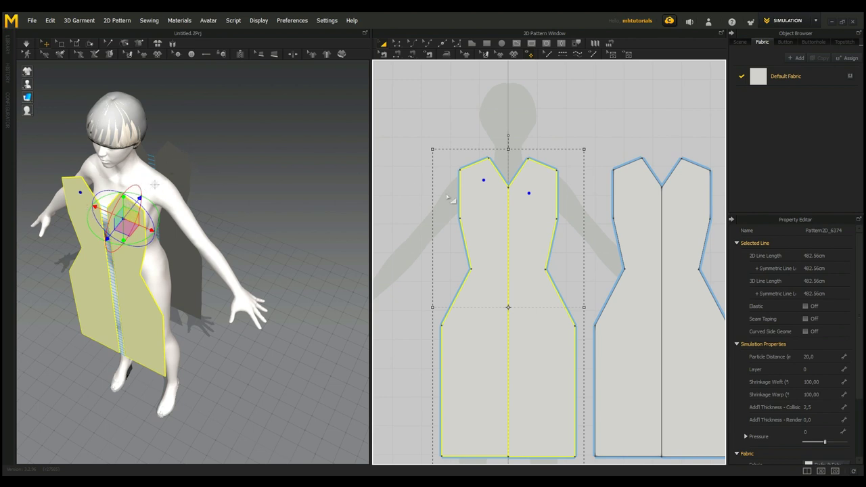
# - Sew the front piece's shoulder edge to the back piece's shoulder edge with Segment Sewing
pyautogui.click(397, 54)
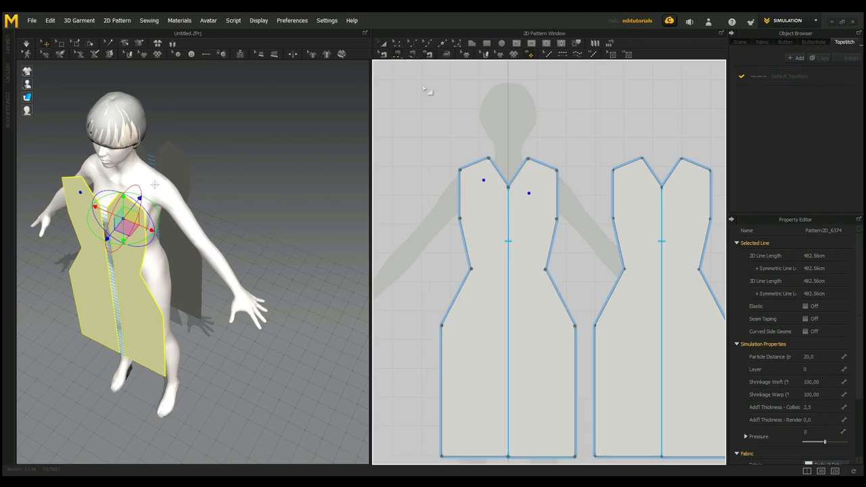
pyautogui.click(466, 169)
pyautogui.click(705, 168)
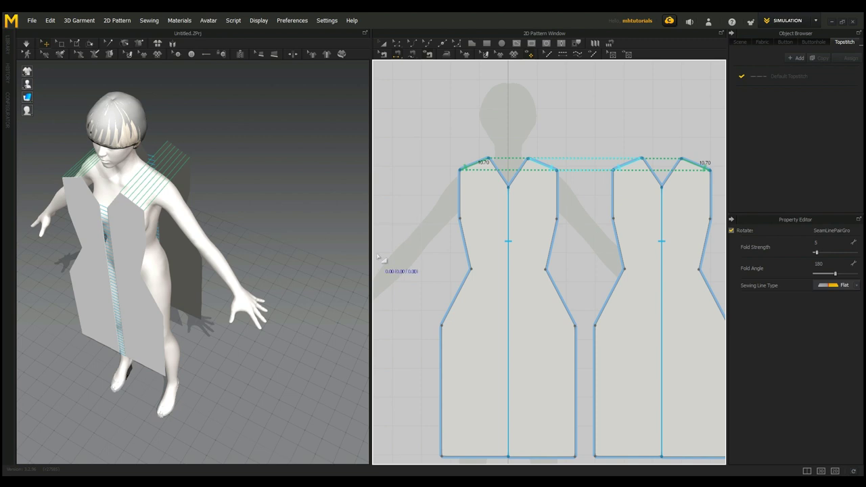
# - Sew the front side edges, including the 22.10 and 45.30 segments, to the back pieces
pyautogui.moveTo(418, 296); pyautogui.dragTo(394, 248, button='middle')
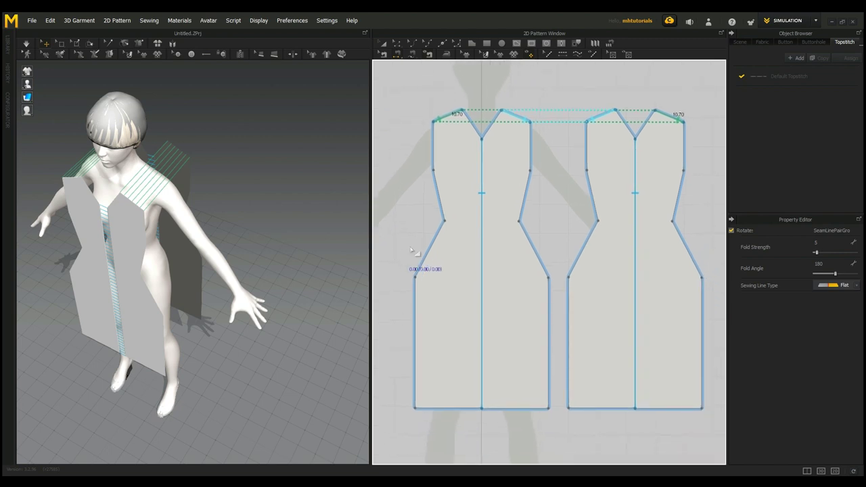
pyautogui.click(438, 190)
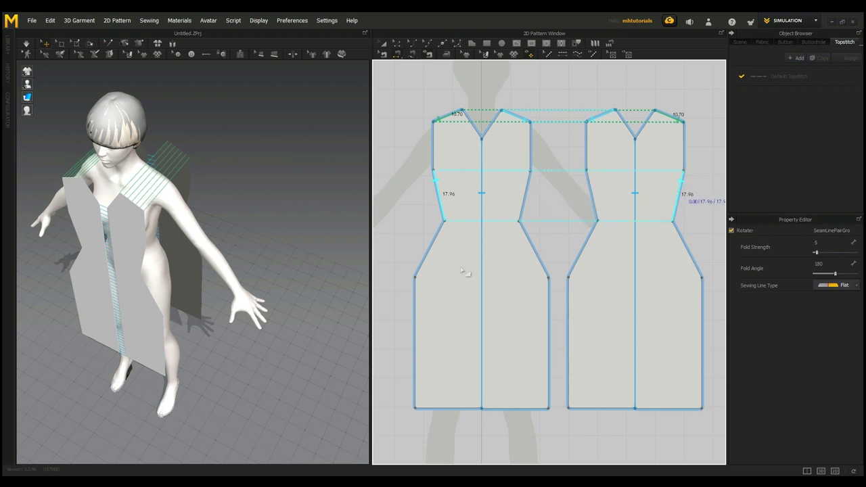
pyautogui.click(432, 243)
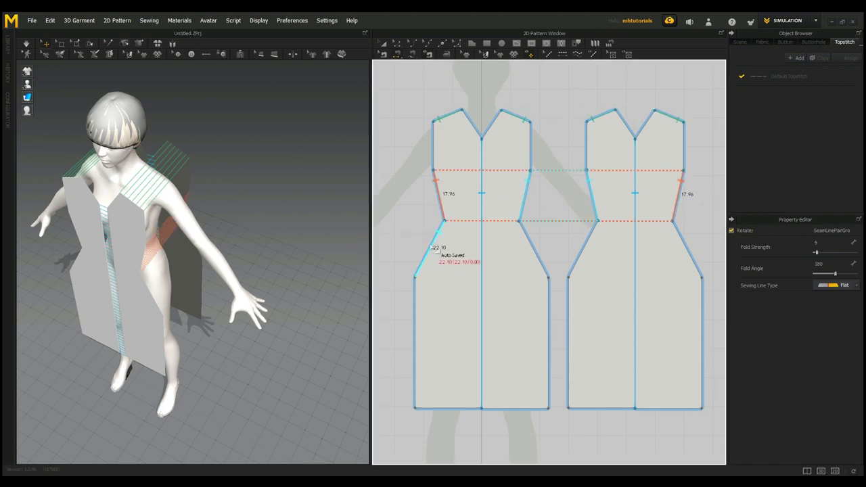
pyautogui.click(690, 249)
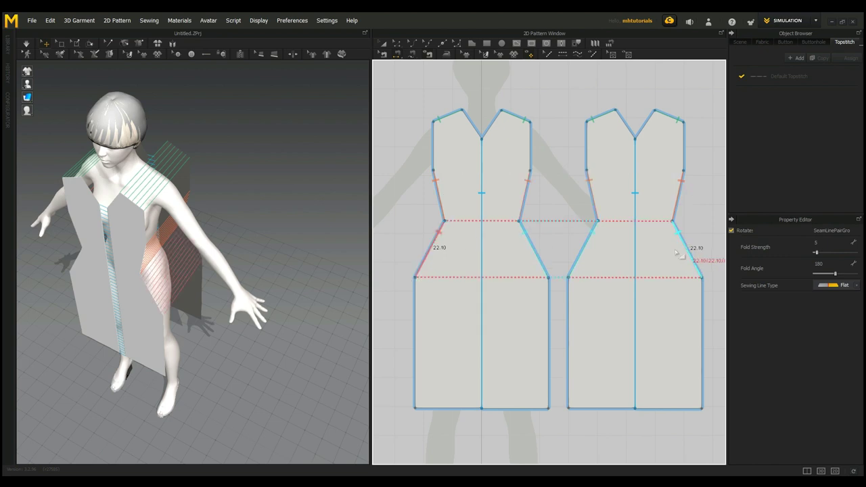
pyautogui.click(415, 338)
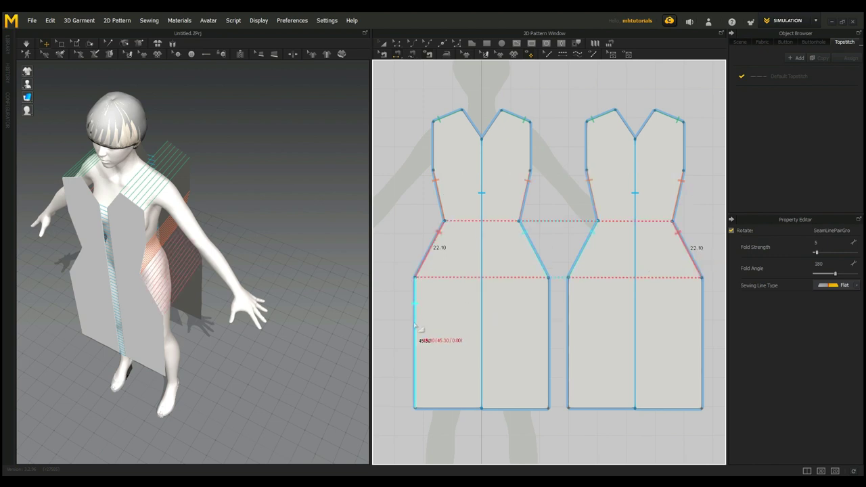
pyautogui.click(704, 339)
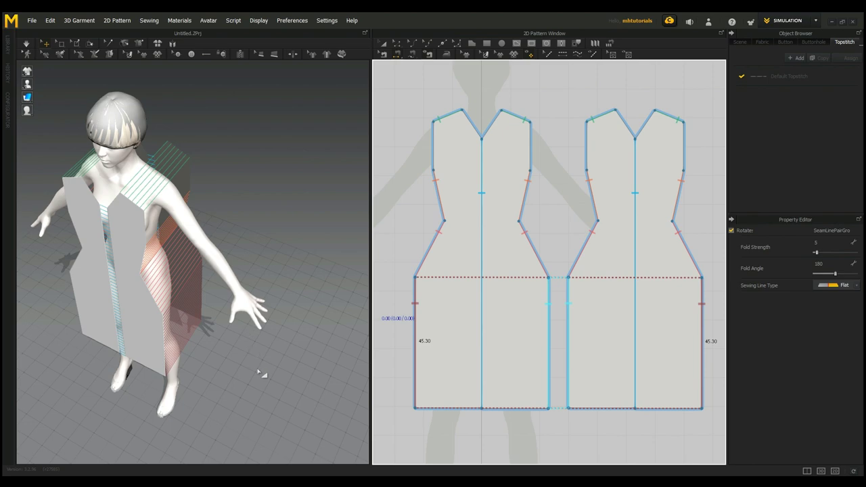
pyautogui.moveTo(255, 367); pyautogui.dragTo(276, 370, button='right')
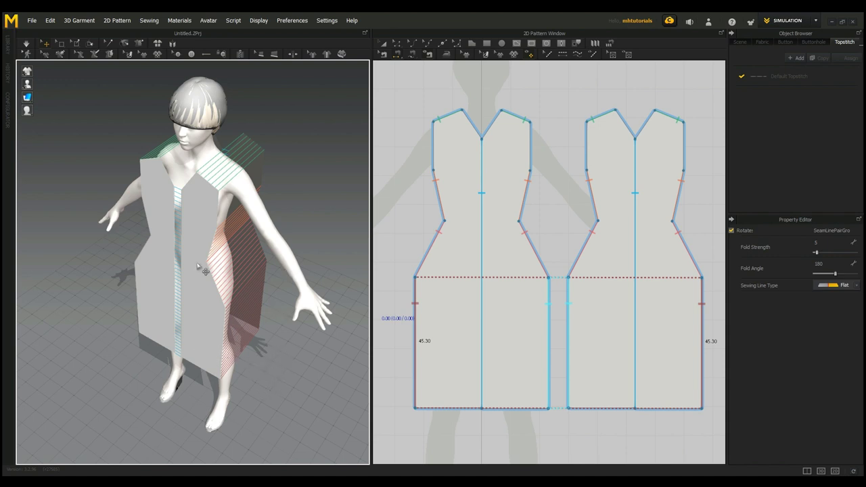
# - Show the avatar with textured skin and hair, then simulate to drape the dress on her
pyautogui.moveTo(26, 112)
pyautogui.click(53, 112)
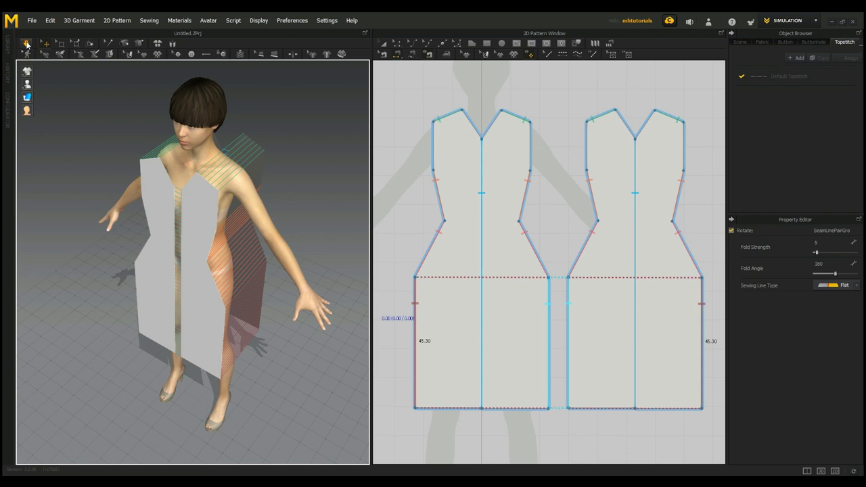
pyautogui.click(26, 44)
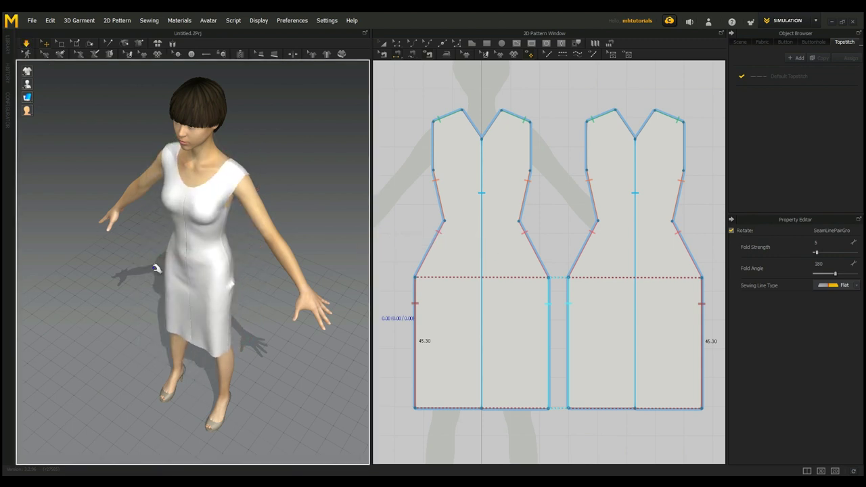
# - Inspect the draped dress from back and front, checking the front and narrow side panels
pyautogui.moveTo(276, 338); pyautogui.dragTo(183, 304, button='right')
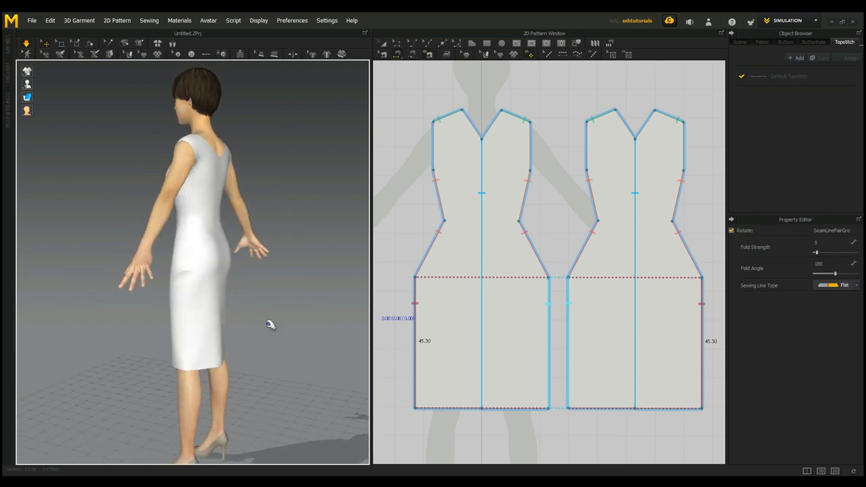
pyautogui.moveTo(269, 324)
pyautogui.mouseDown(button='right')
pyautogui.moveTo(327, 305)
pyautogui.moveTo(288, 338)
pyautogui.moveTo(297, 334)
pyautogui.moveTo(277, 319)
pyautogui.mouseUp(button='right')
pyautogui.scroll(4, 294, 346)
pyautogui.scroll(3, 295, 346)
pyautogui.click(256, 259)
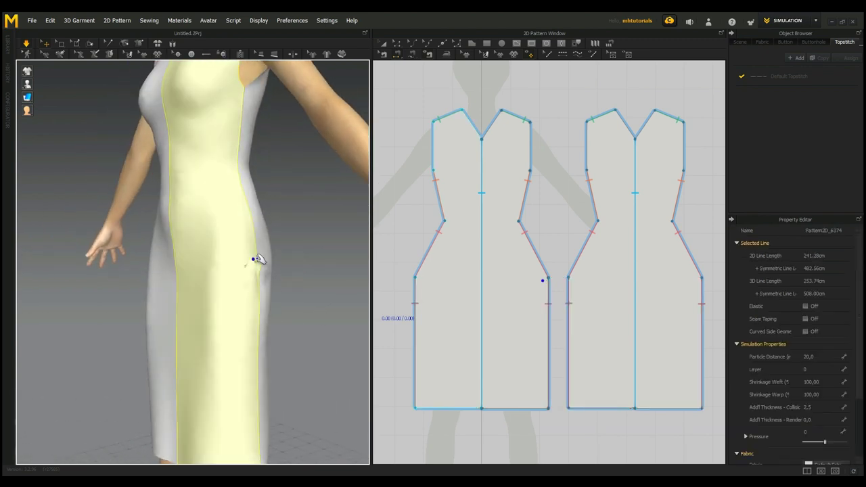
pyautogui.click(262, 299)
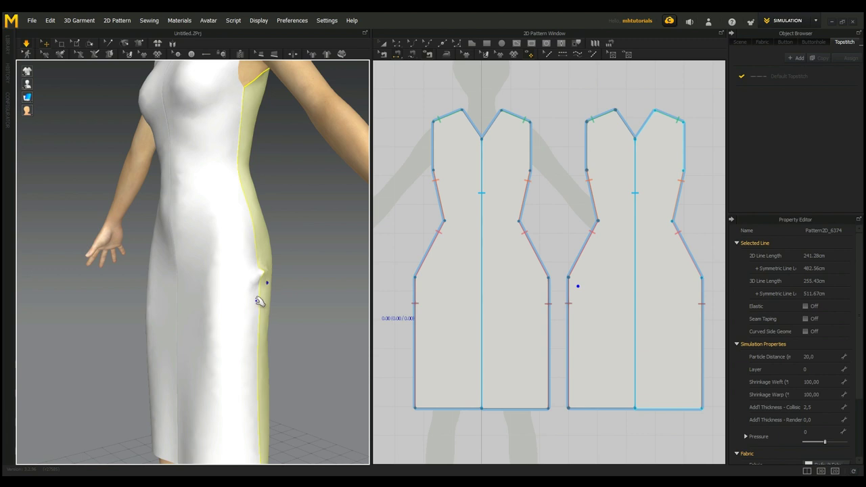
pyautogui.click(258, 297)
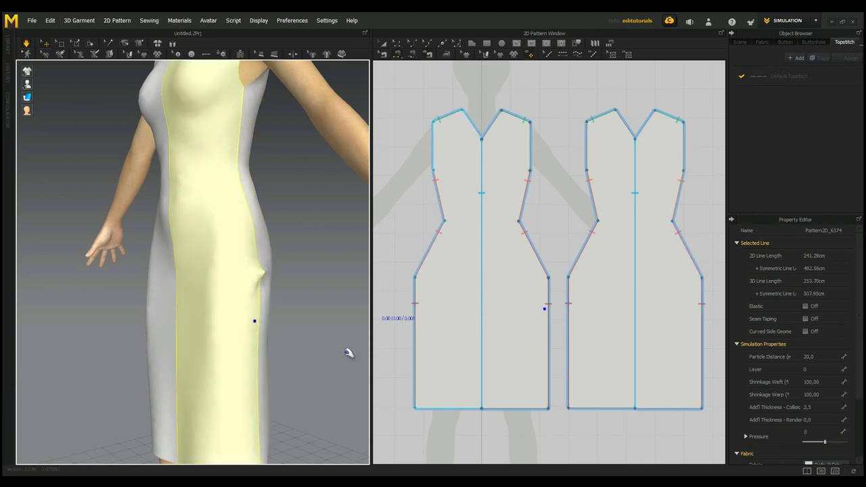
pyautogui.click(295, 322)
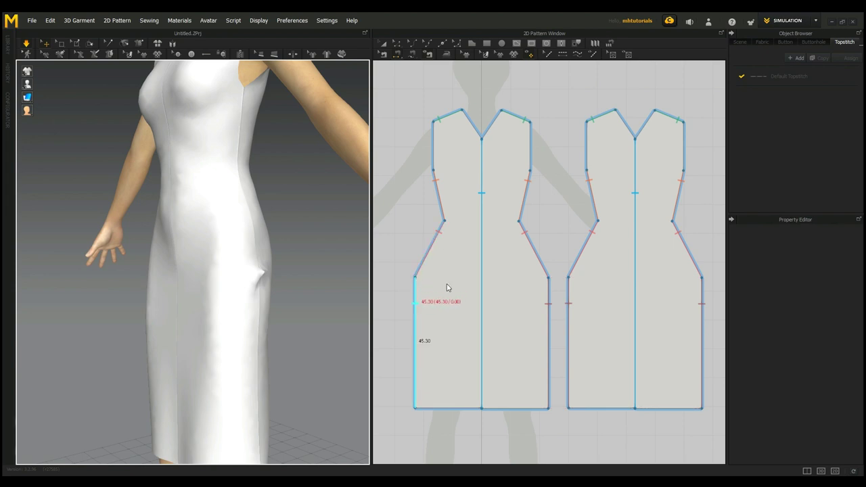
# - Delete the left piece's hip point and bow its side edge outward into a curve
pyautogui.click(397, 43)
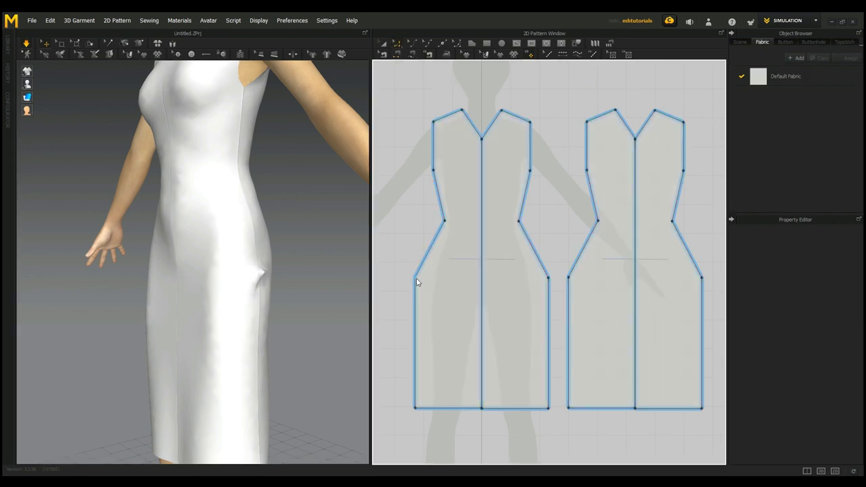
pyautogui.click(416, 279)
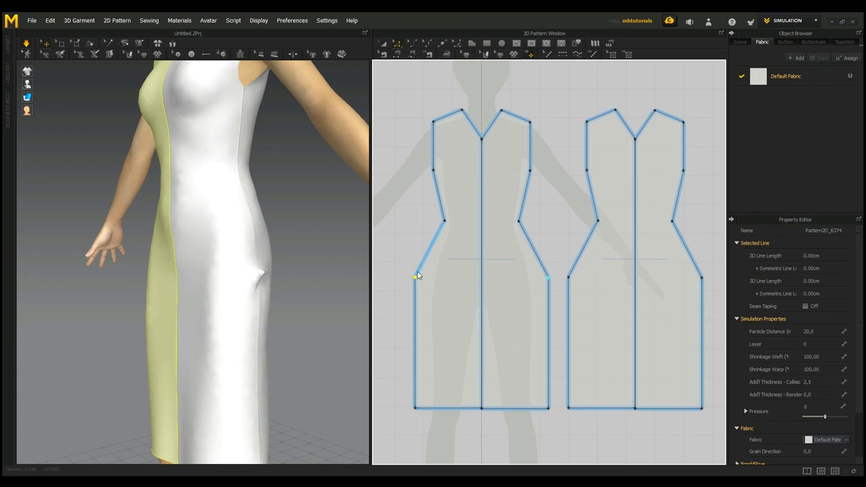
pyautogui.press('Delete')
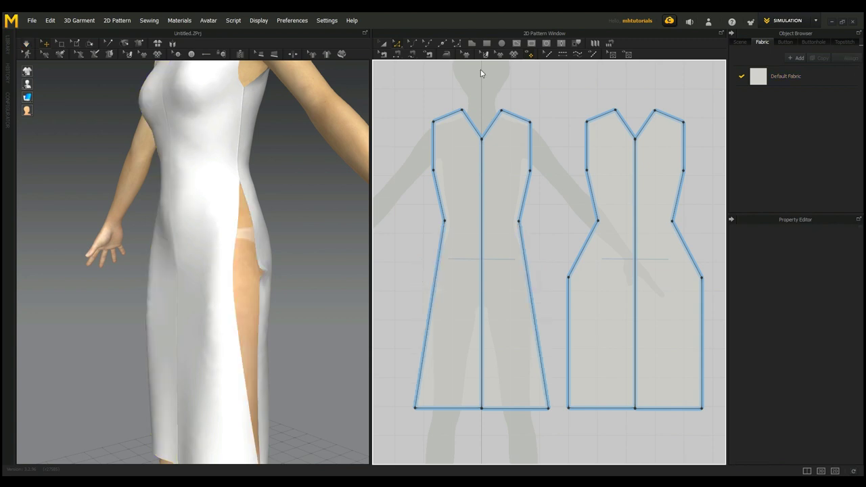
pyautogui.click(412, 44)
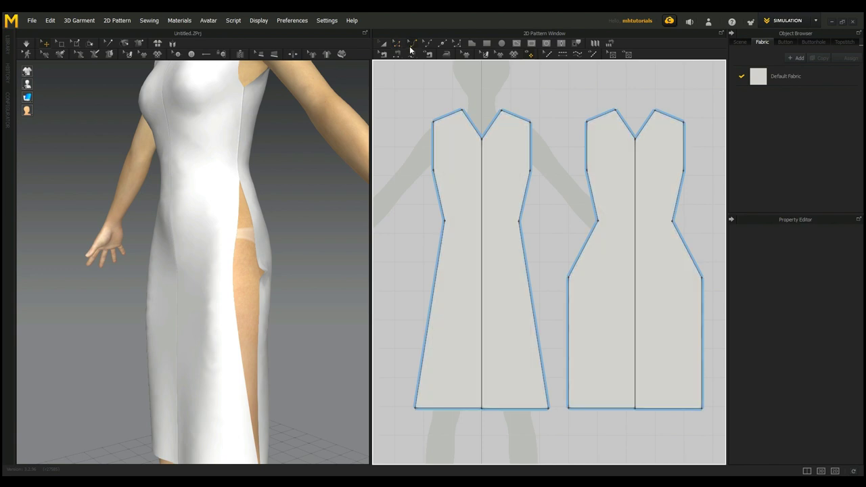
pyautogui.click(431, 306)
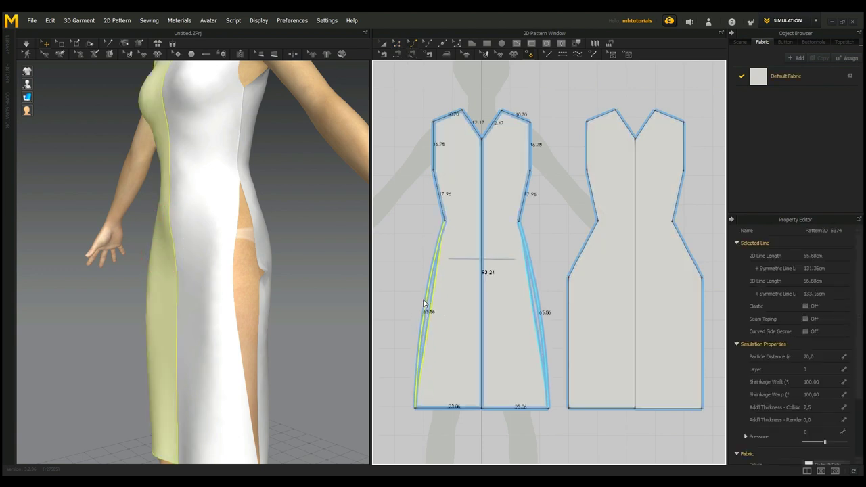
pyautogui.moveTo(424, 304); pyautogui.dragTo(423, 282)
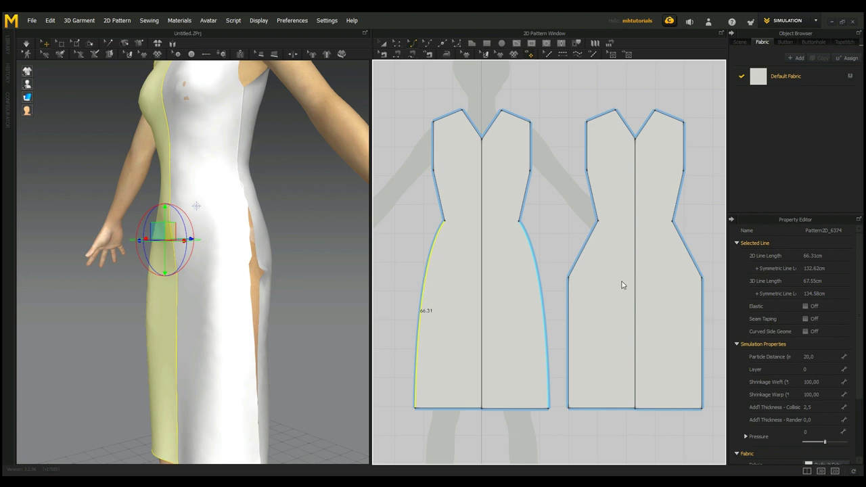
# - Delete the right piece's hip point, curve its side edge outward, and begin the left side seam
pyautogui.click(569, 282)
pyautogui.click(397, 45)
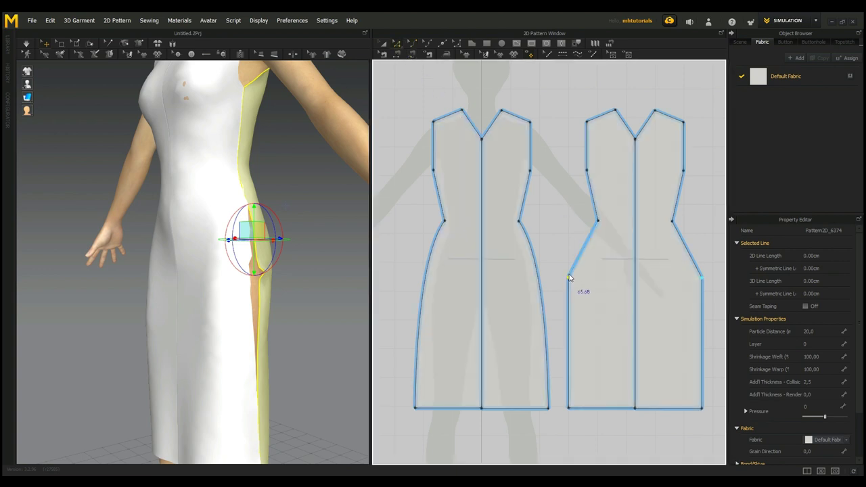
pyautogui.press('Delete')
pyautogui.click(412, 44)
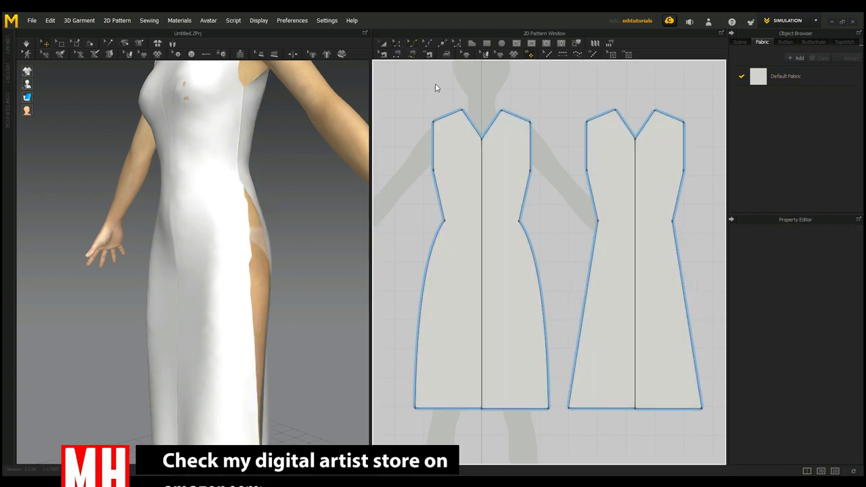
pyautogui.click(583, 303)
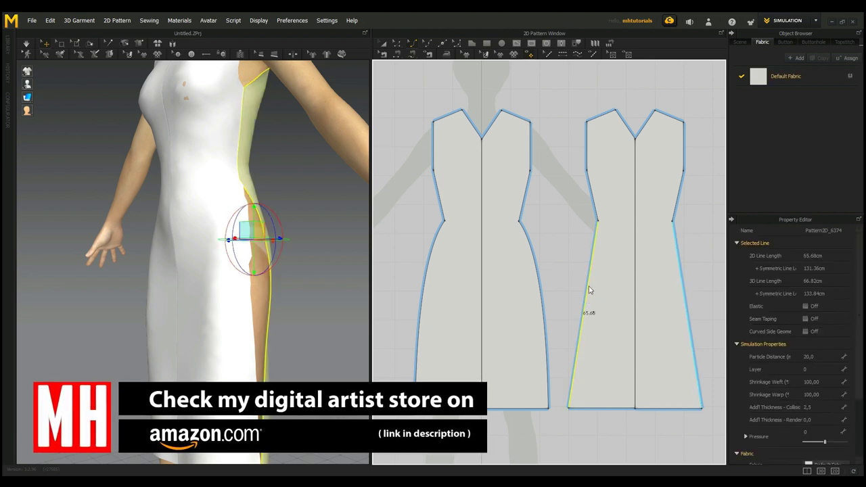
pyautogui.moveTo(582, 294); pyautogui.dragTo(577, 271)
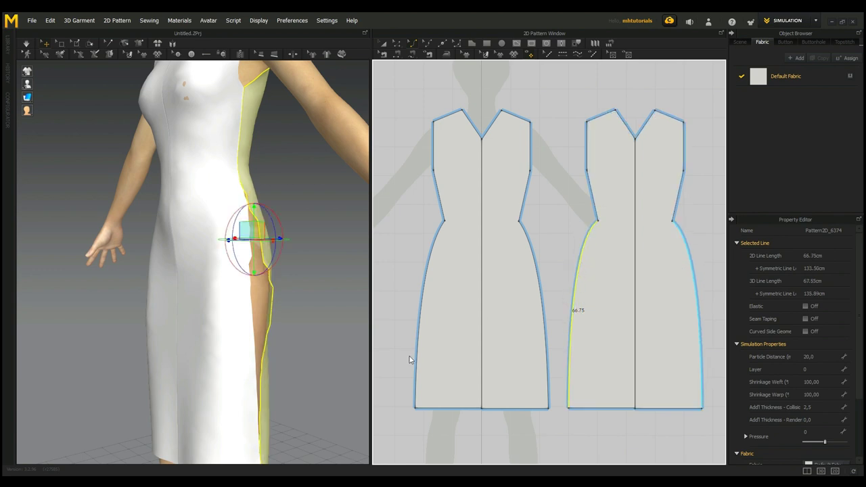
pyautogui.click(397, 53)
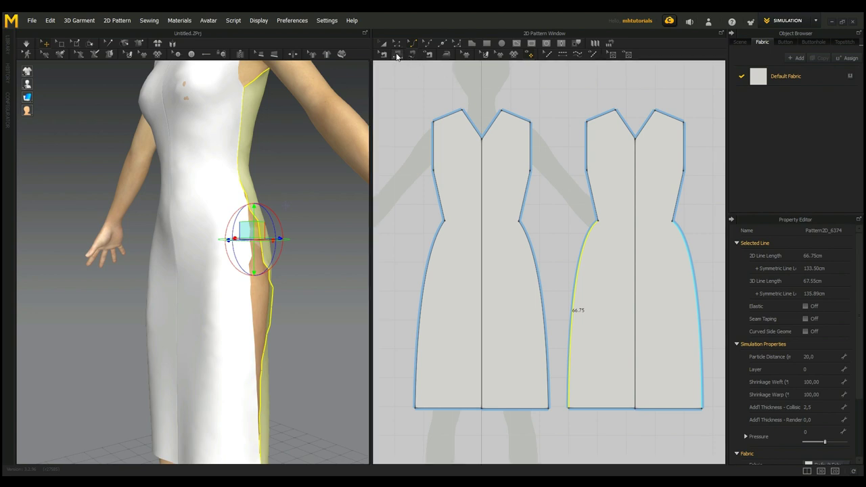
pyautogui.click(424, 262)
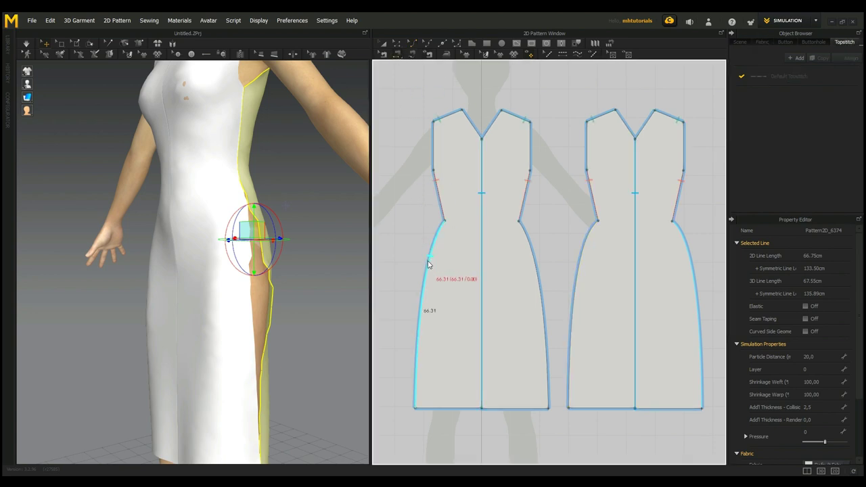
# - Sew the 66.31 curved front edge to the 66.75 back edge and re-drape the dress
pyautogui.click(694, 297)
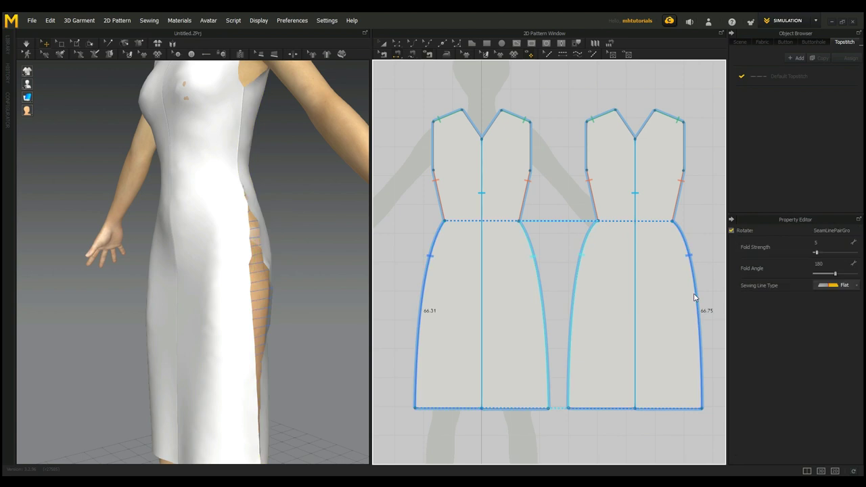
pyautogui.click(25, 45)
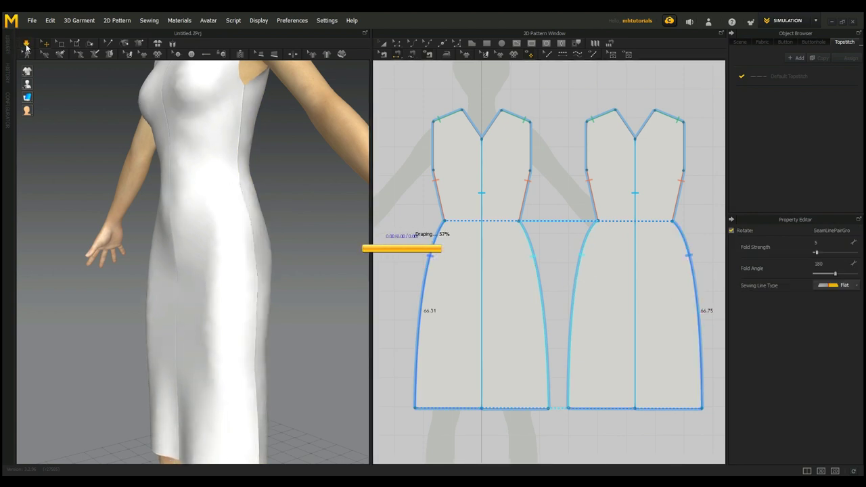
pyautogui.scroll(-5, 116, 247)
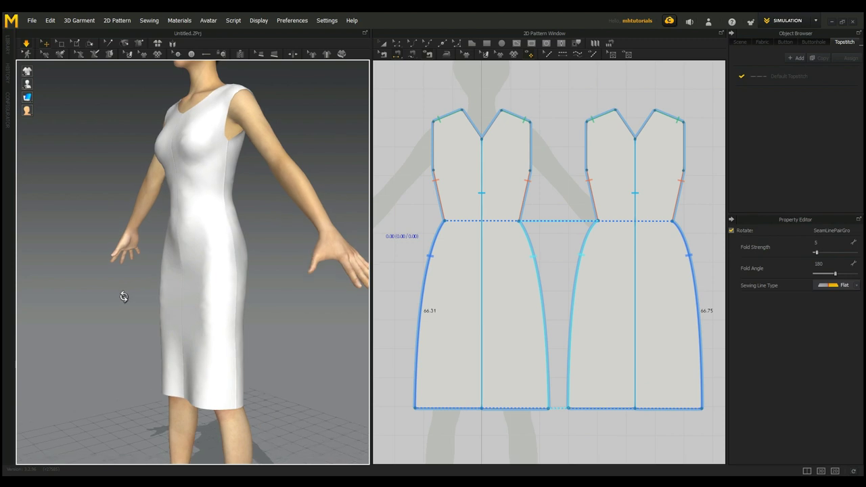
pyautogui.moveTo(122, 294); pyautogui.dragTo(139, 298, button='right')
pyautogui.moveTo(244, 276); pyautogui.dragTo(264, 329, button='right')
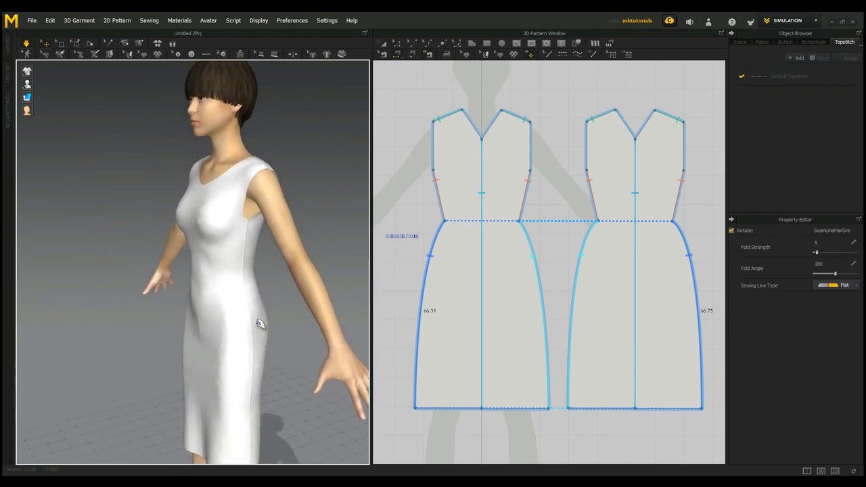
pyautogui.moveTo(265, 300); pyautogui.dragTo(292, 316, button='right')
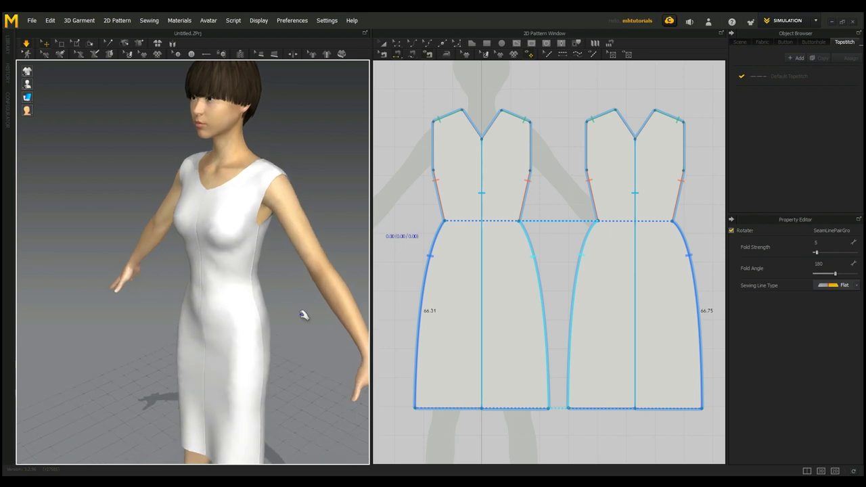
pyautogui.click(396, 44)
# - Raise the underarm corner points on both pieces and re-simulate so the dress refits
pyautogui.click(440, 176)
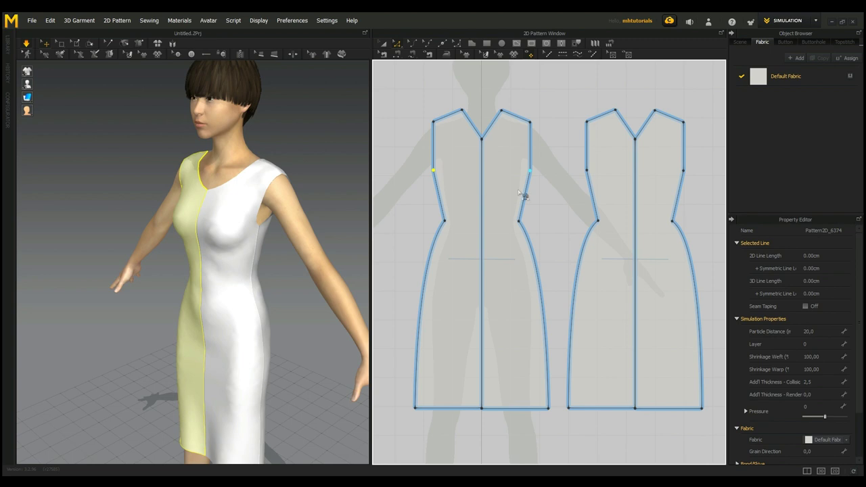
pyautogui.keyDown('shift'); pyautogui.click(593, 177); pyautogui.keyUp('shift')
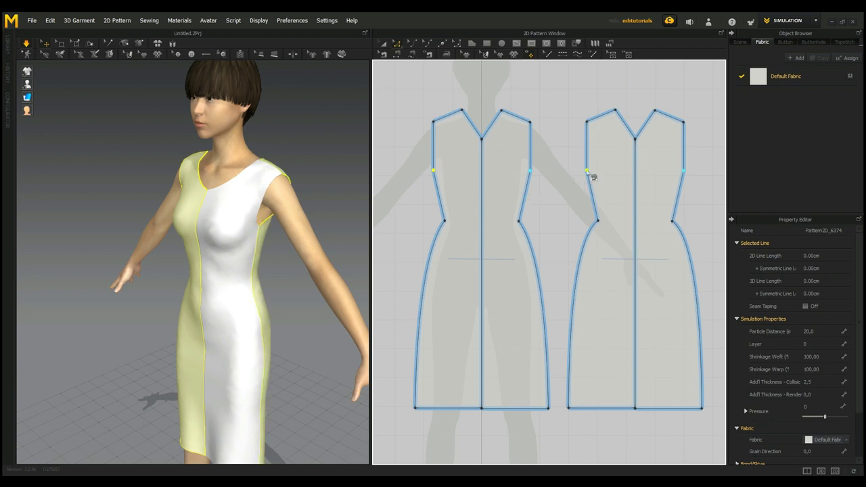
pyautogui.moveTo(592, 176); pyautogui.dragTo(591, 163)
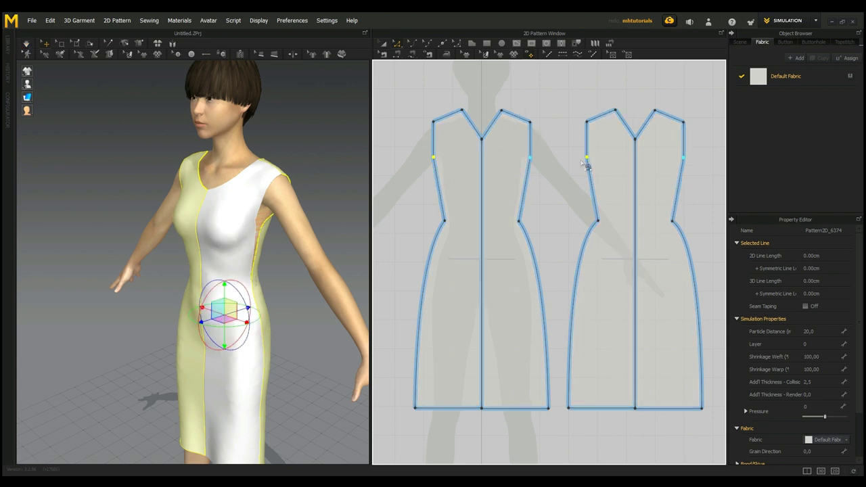
pyautogui.click(26, 45)
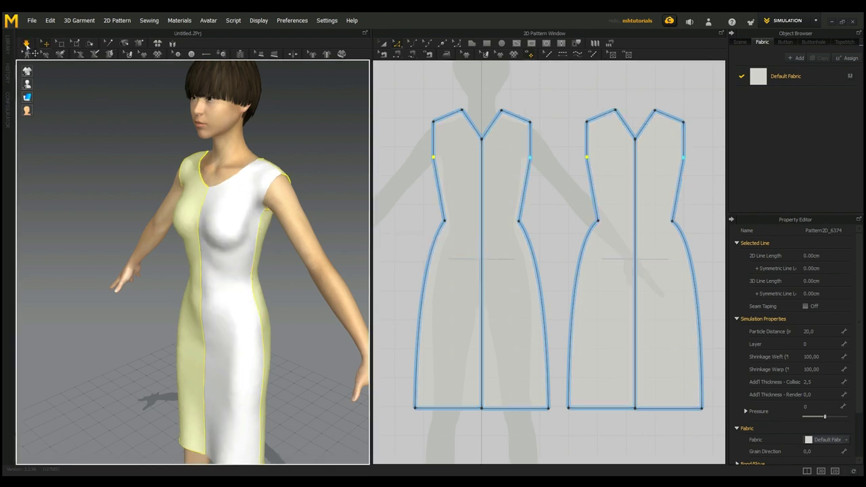
pyautogui.moveTo(61, 223); pyautogui.dragTo(145, 222, button='right')
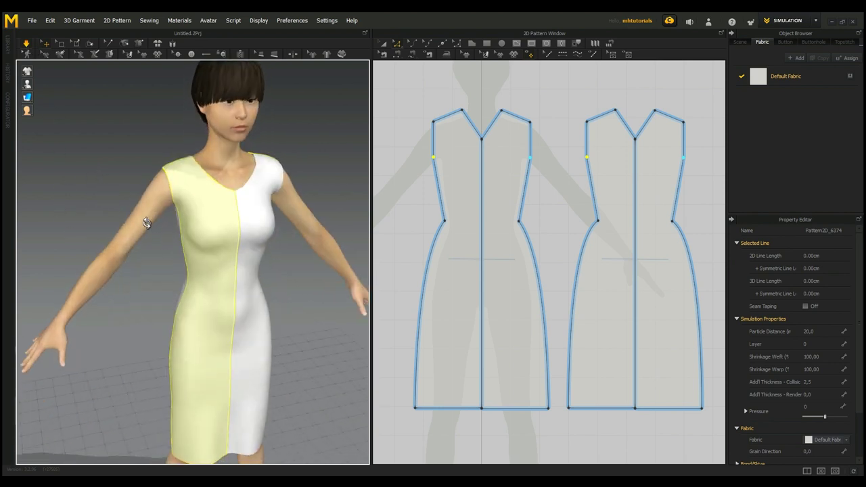
pyautogui.scroll(3, 281, 333)
pyautogui.scroll(-5, 281, 333)
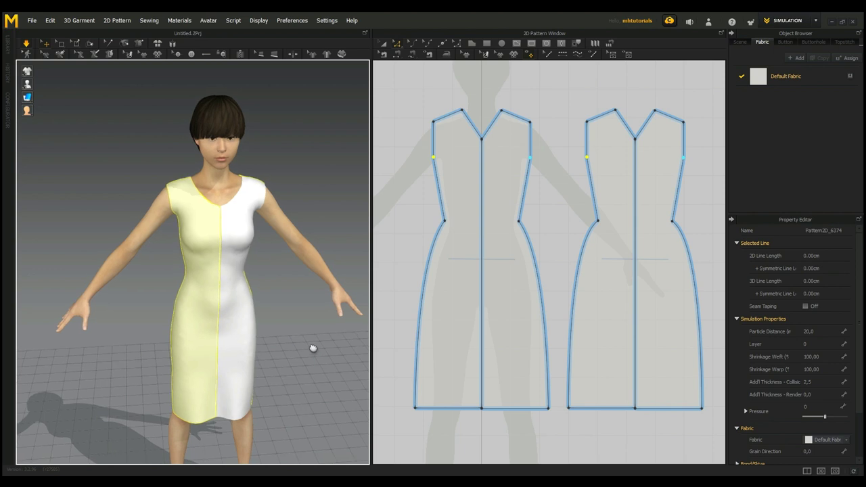
pyautogui.scroll(2, 303, 264)
pyautogui.moveTo(300, 329); pyautogui.dragTo(290, 307, button='right')
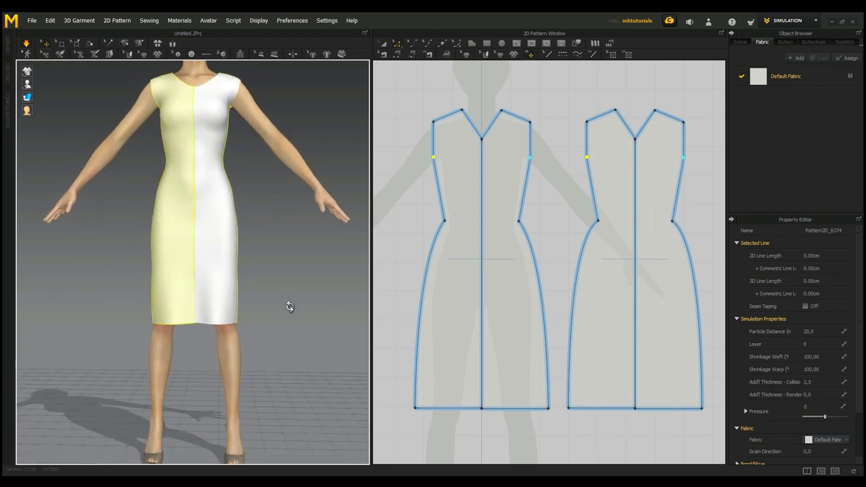
# - Drag both pieces' hem segments upward, shortening the draped dress to mid-thigh length
pyautogui.click(459, 409)
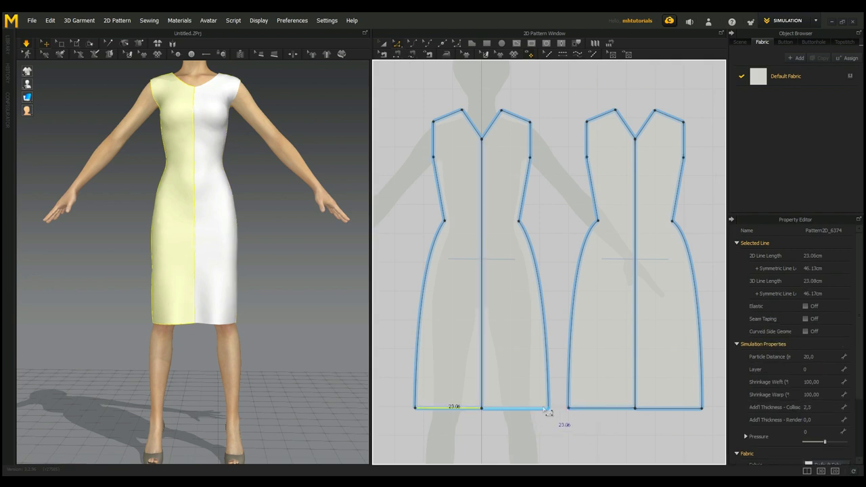
pyautogui.keyDown('shift'); pyautogui.click(600, 408); pyautogui.keyUp('shift')
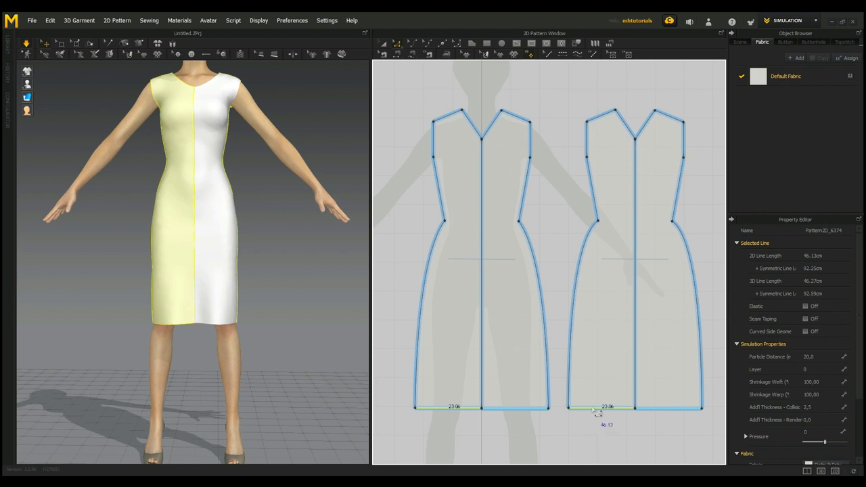
pyautogui.keyDown('ctrl'); pyautogui.moveTo(597, 410); pyautogui.dragTo(595, 376); pyautogui.keyUp('ctrl')
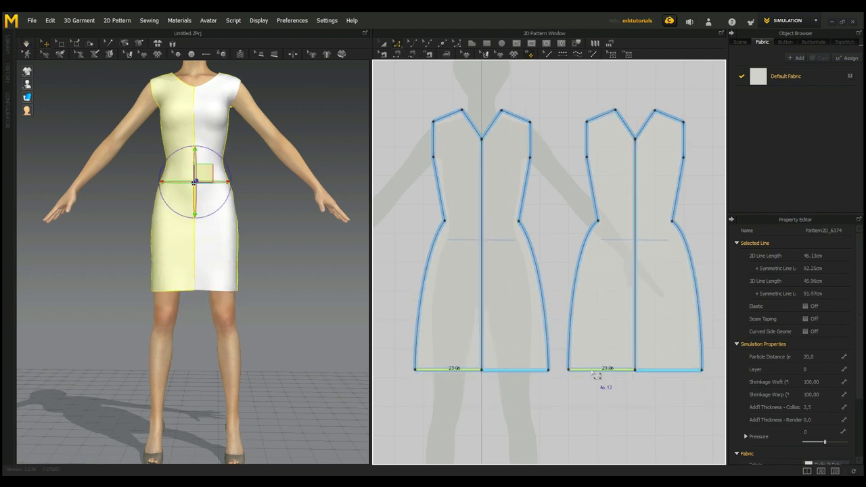
pyautogui.moveTo(306, 326); pyautogui.dragTo(251, 332, button='right')
pyautogui.click(289, 325)
pyautogui.scroll(3, 285, 319)
pyautogui.scroll(-5, 284, 316)
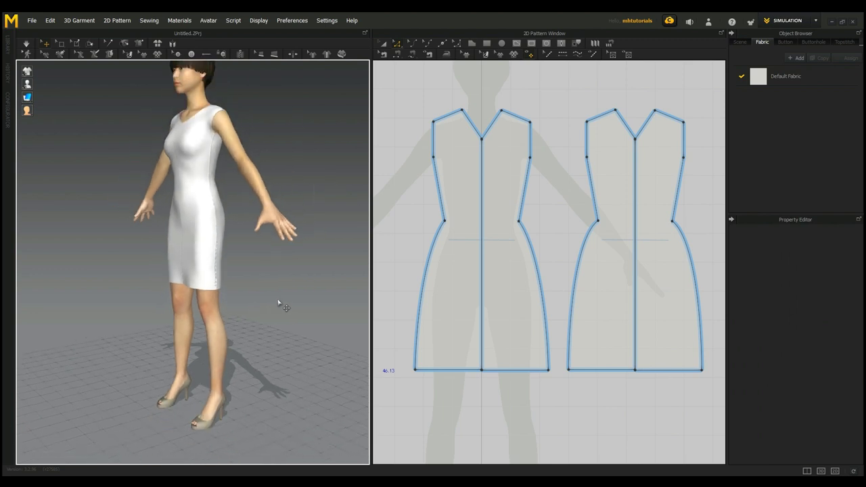
pyautogui.moveTo(265, 293); pyautogui.dragTo(278, 357, button='right')
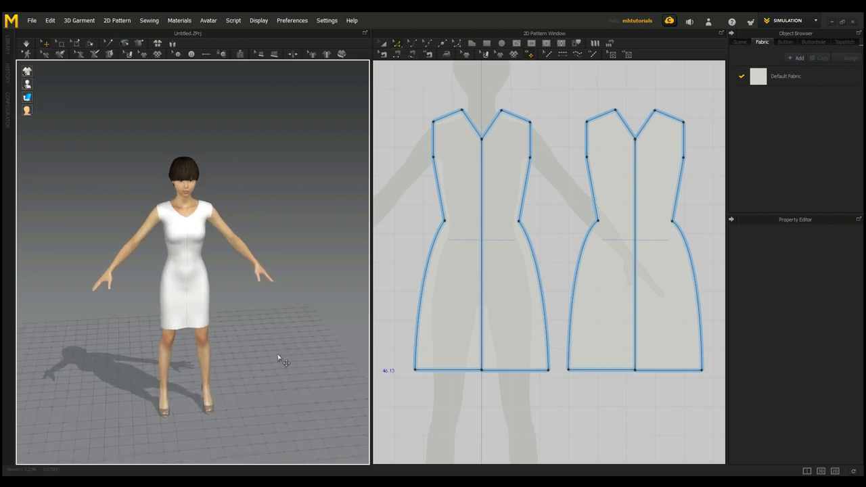